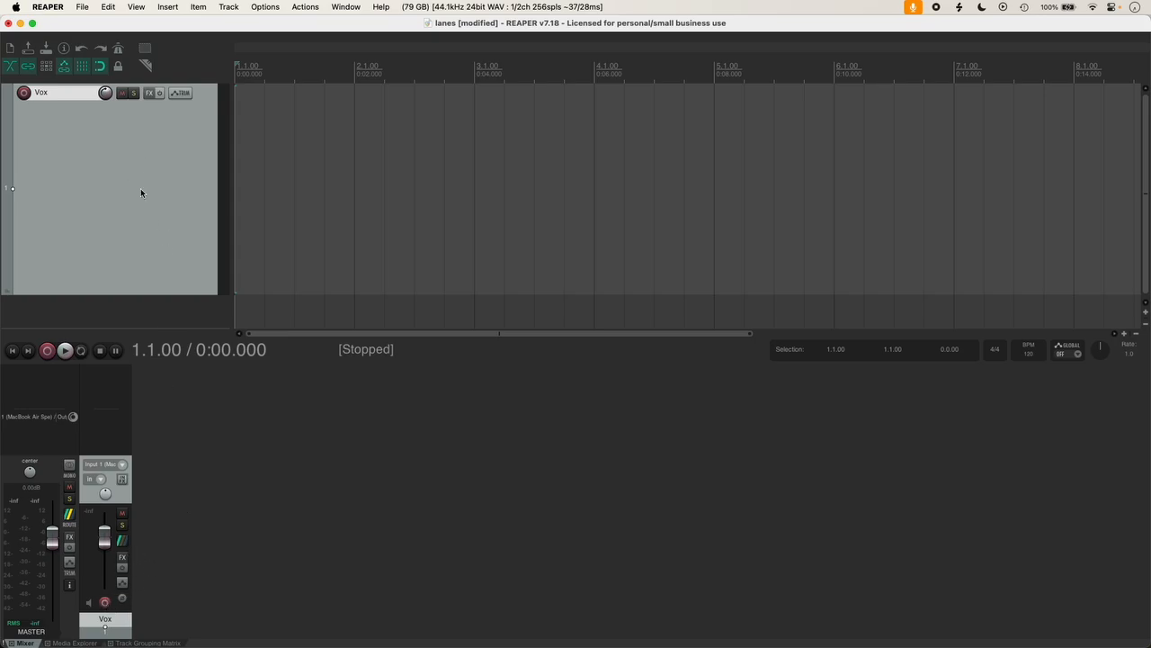
Step: Arm the Vox track and begin recording the first vocal take
click(105, 601)
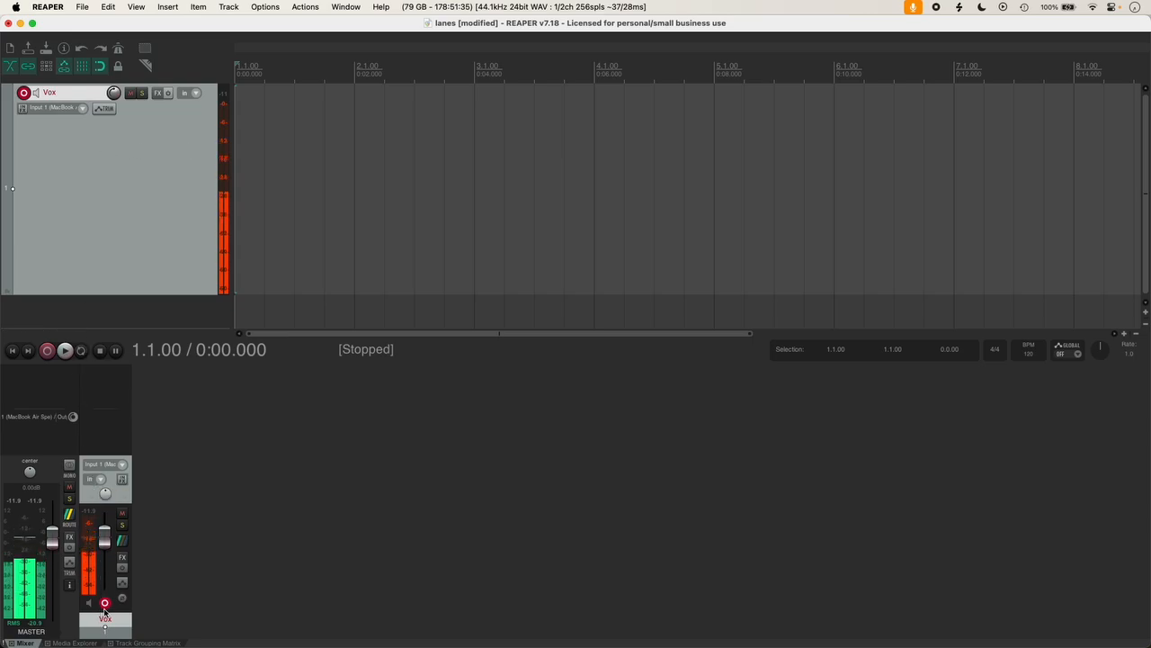
click(48, 351)
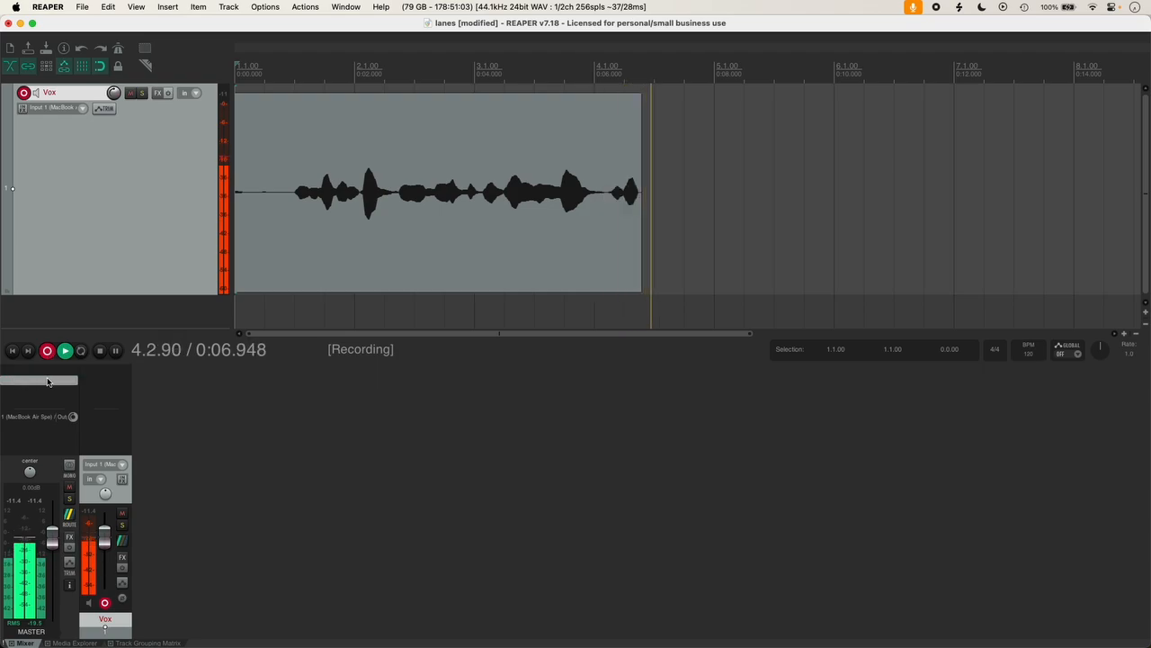
Step: Stop recording the take 01-Vox-240708_1734.wav, disarm the Vox track, and play it back once
click(100, 350)
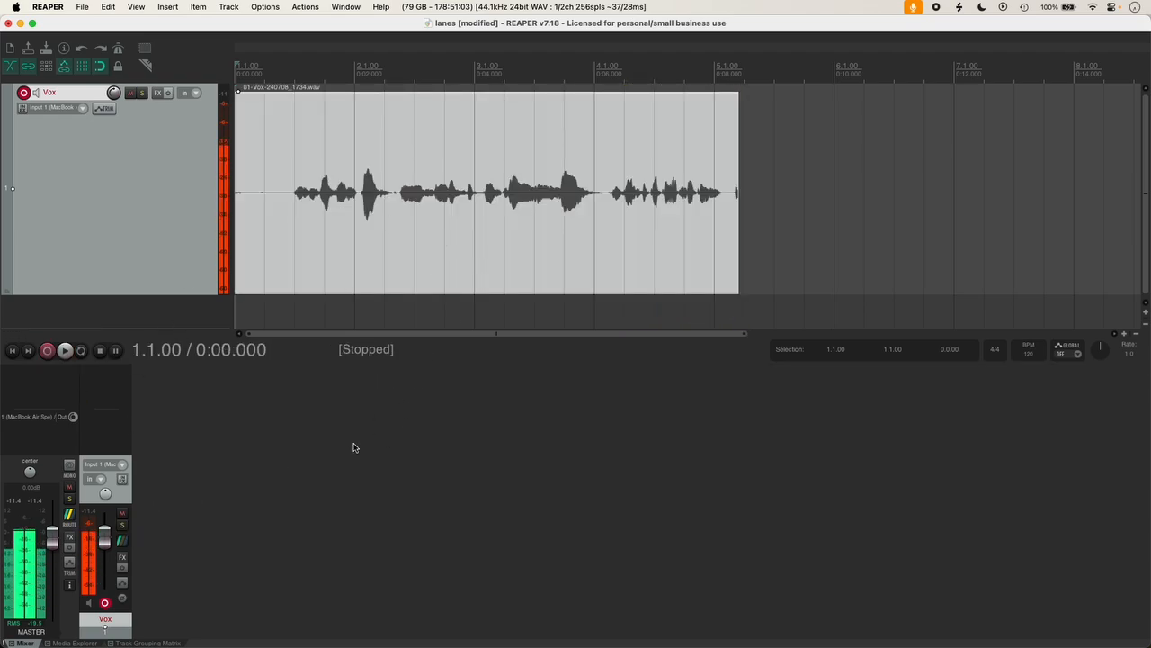
click(104, 602)
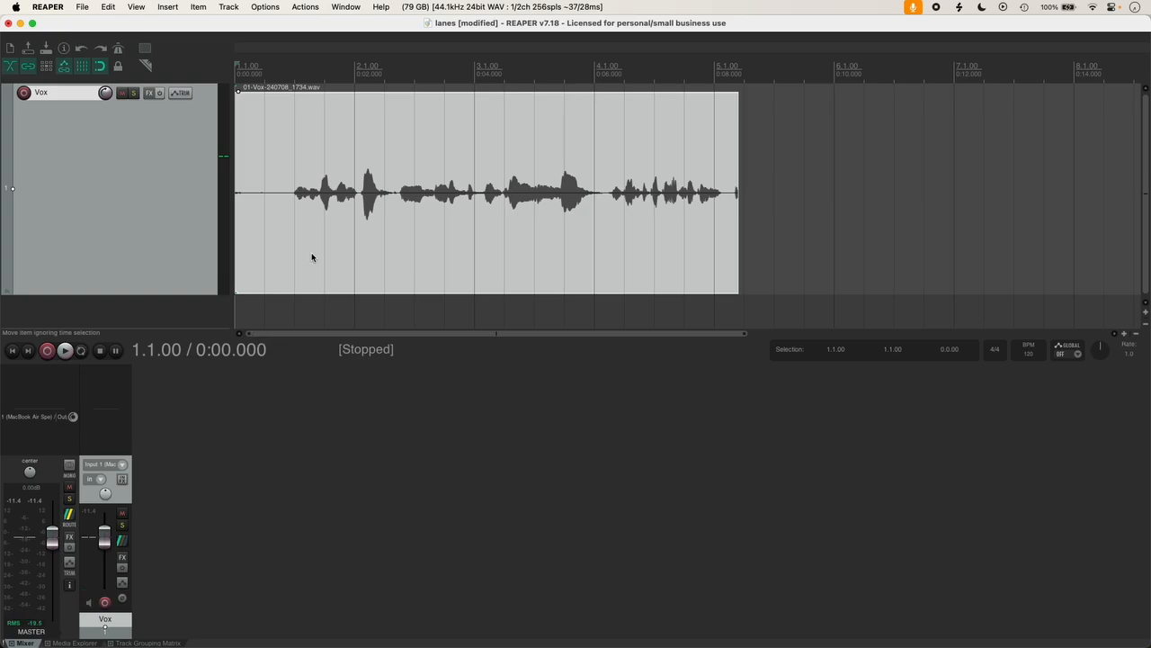
key(space)
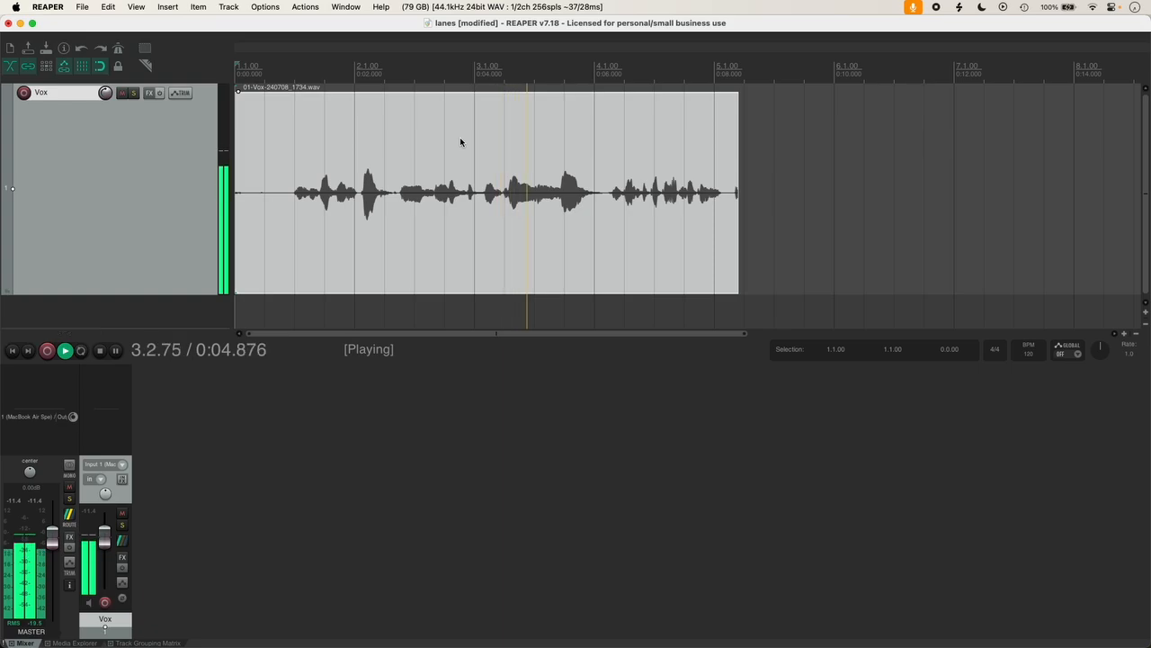
key(space)
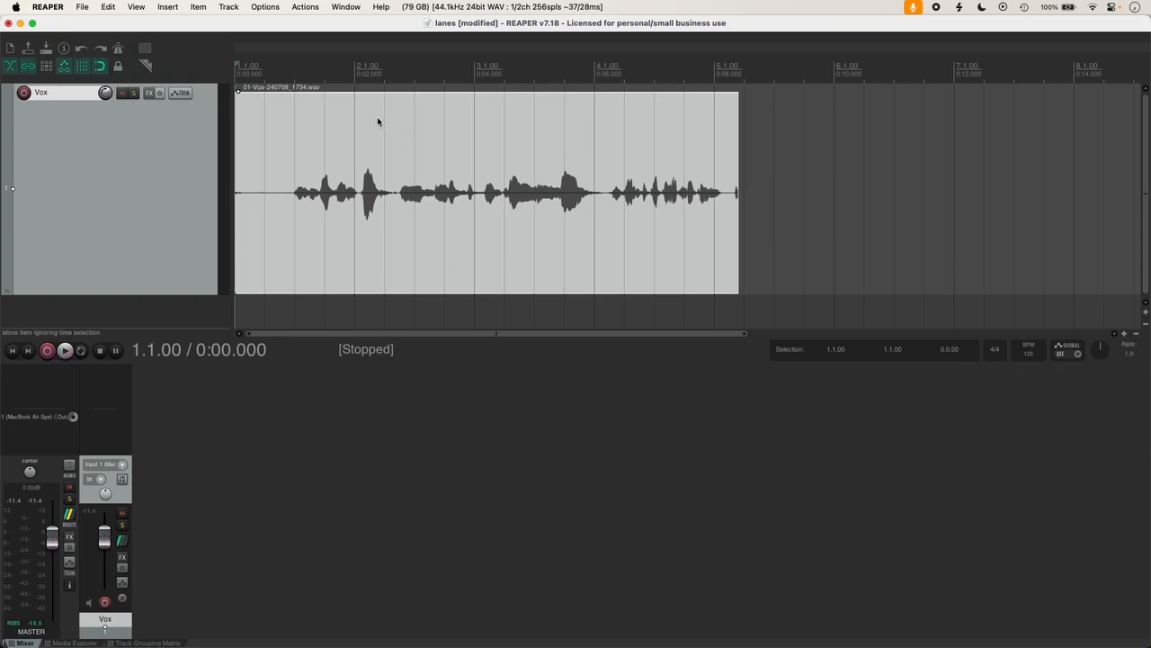
Step: Re-arm the Vox track and record two more takes, ending with 01-Vox-240708_1735-01.wav as Take 3/3
click(105, 602)
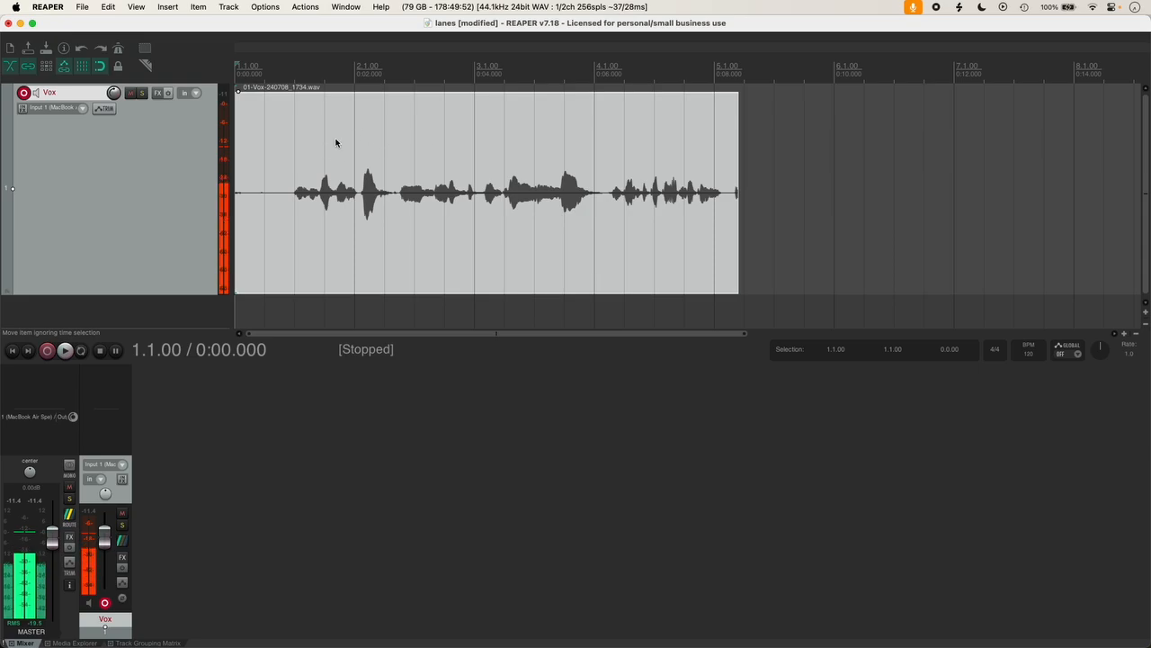
click(47, 351)
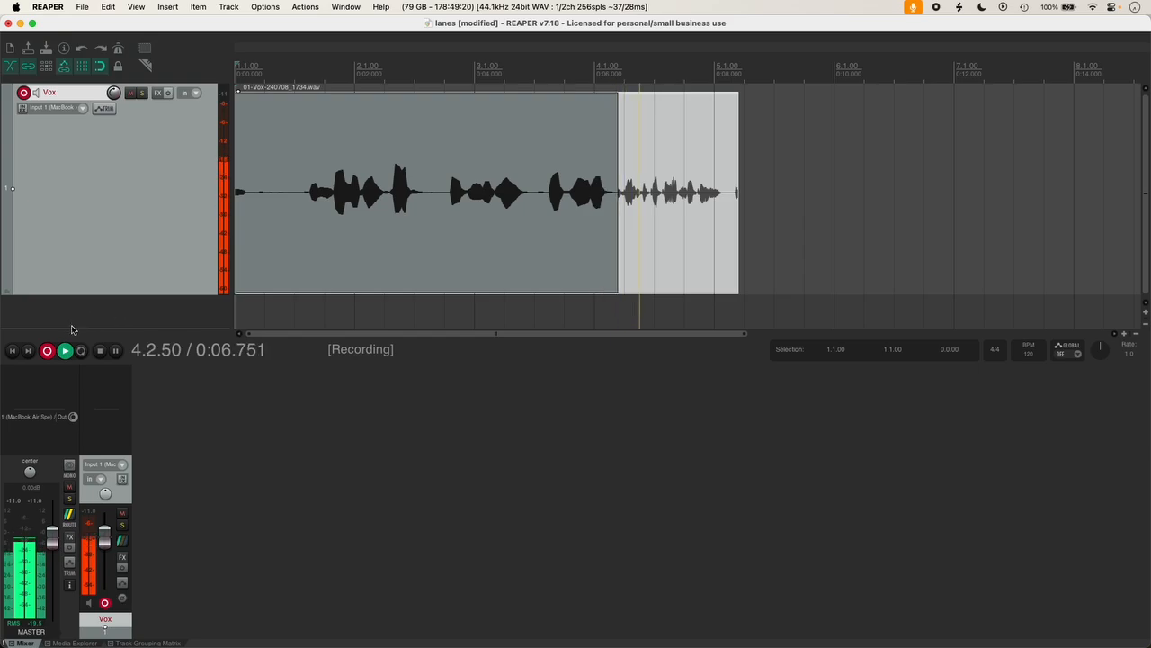
click(102, 352)
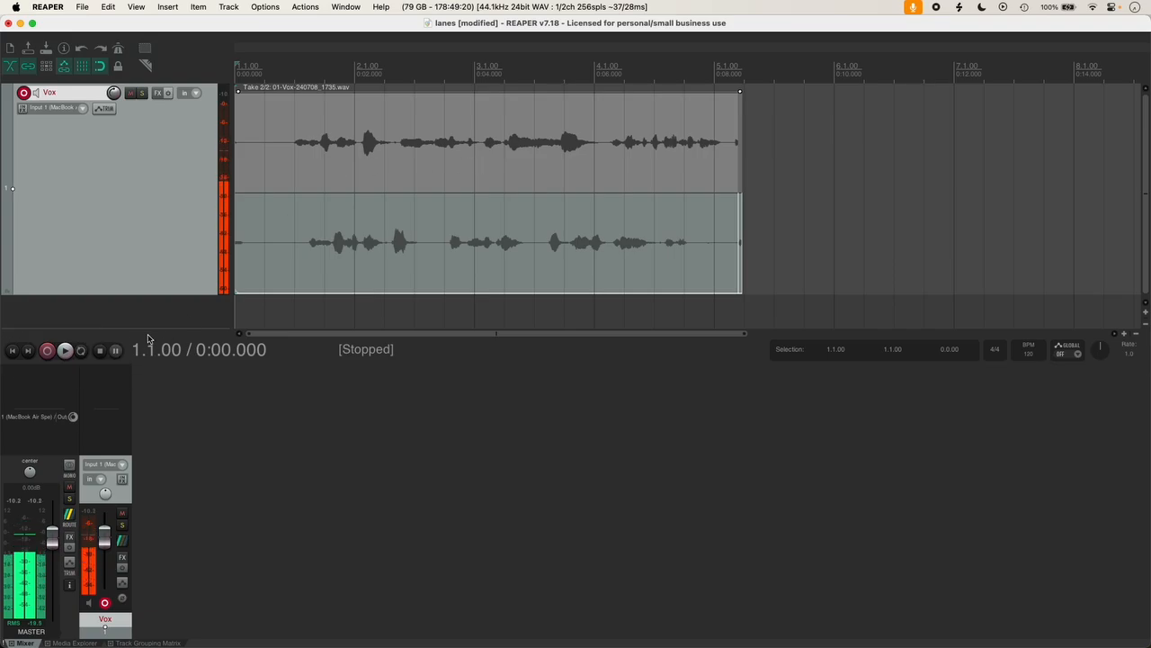
click(47, 351)
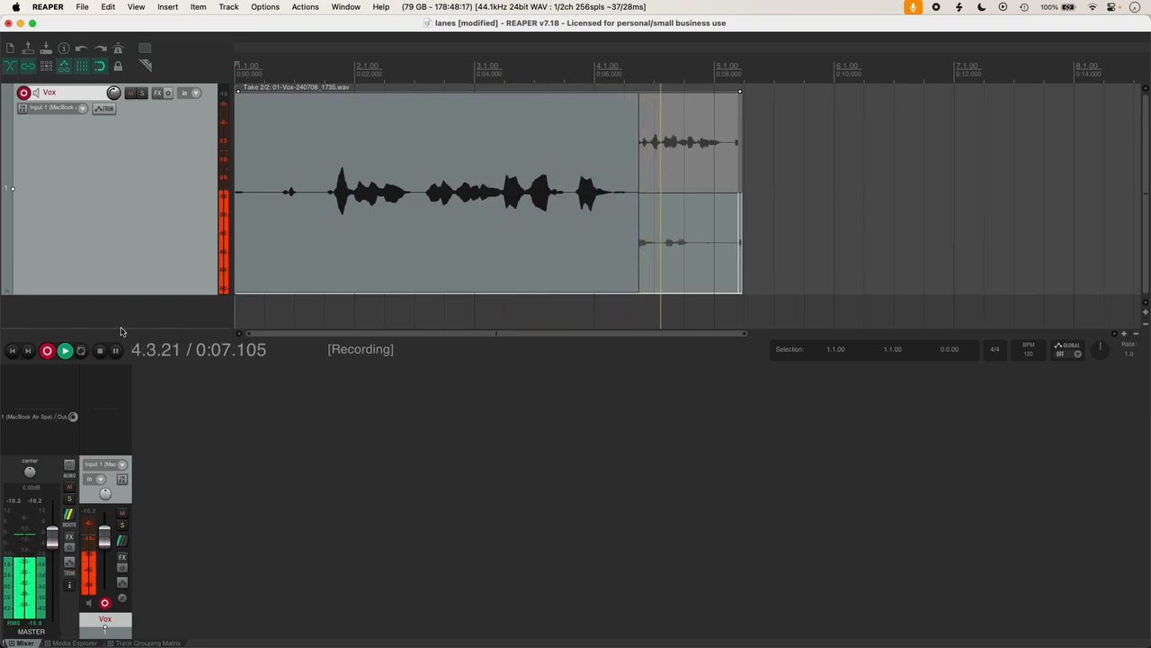
click(100, 351)
click(100, 351)
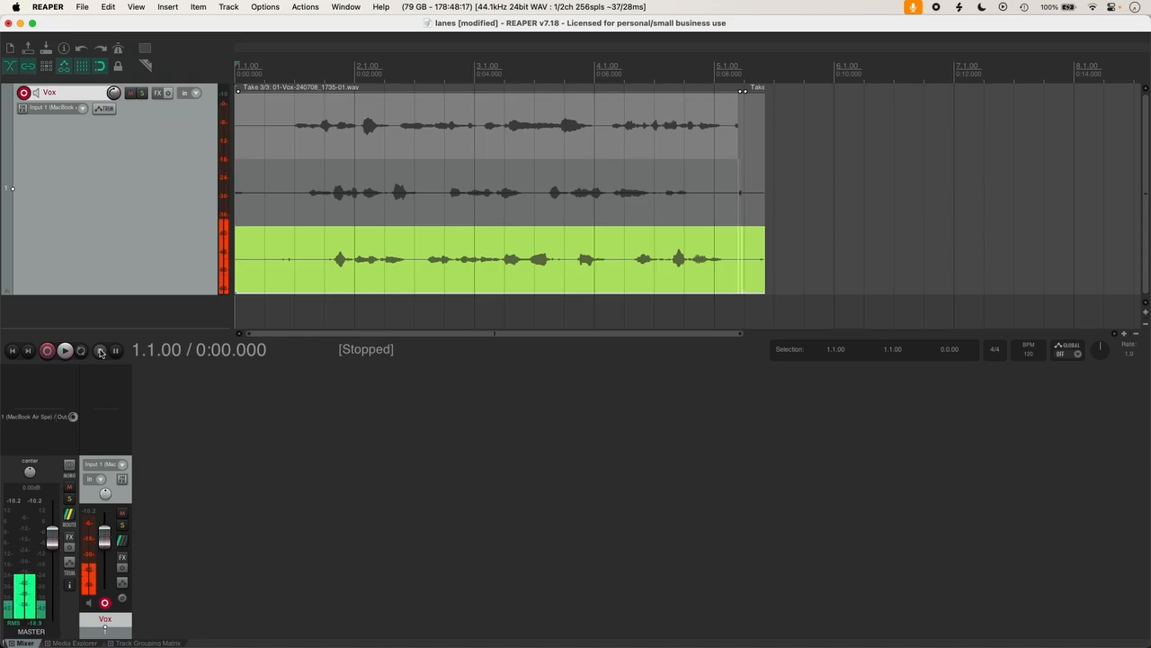
Step: Disarm the Vox track and switch between the three take lanes, returning to the project start
click(106, 603)
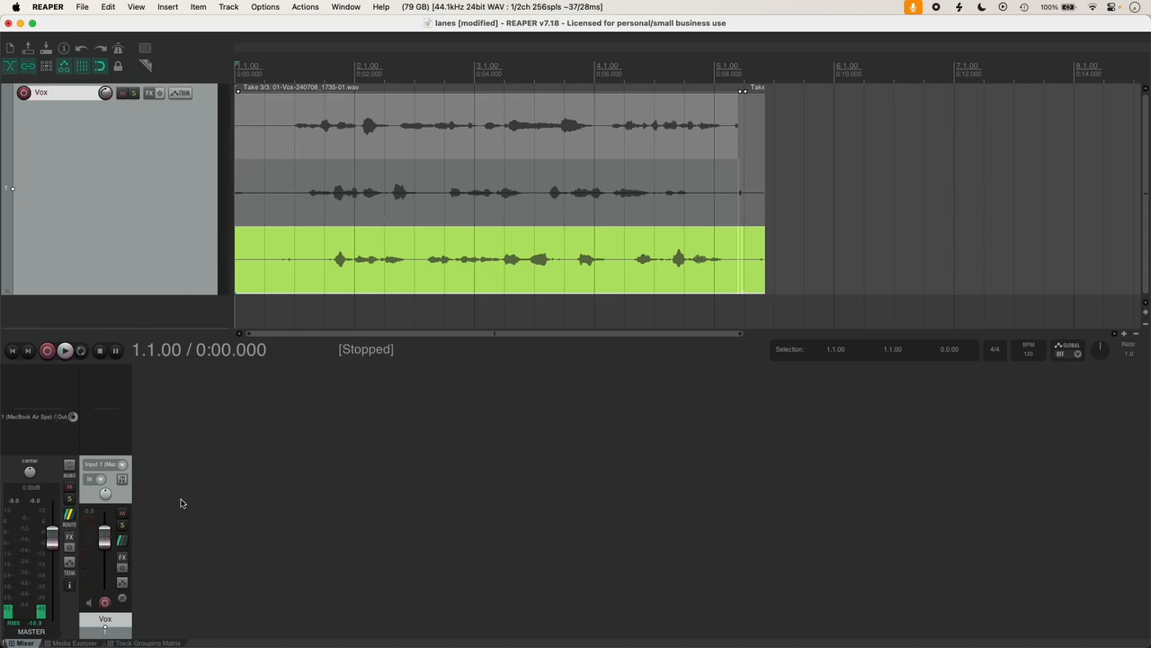
click(522, 153)
click(510, 212)
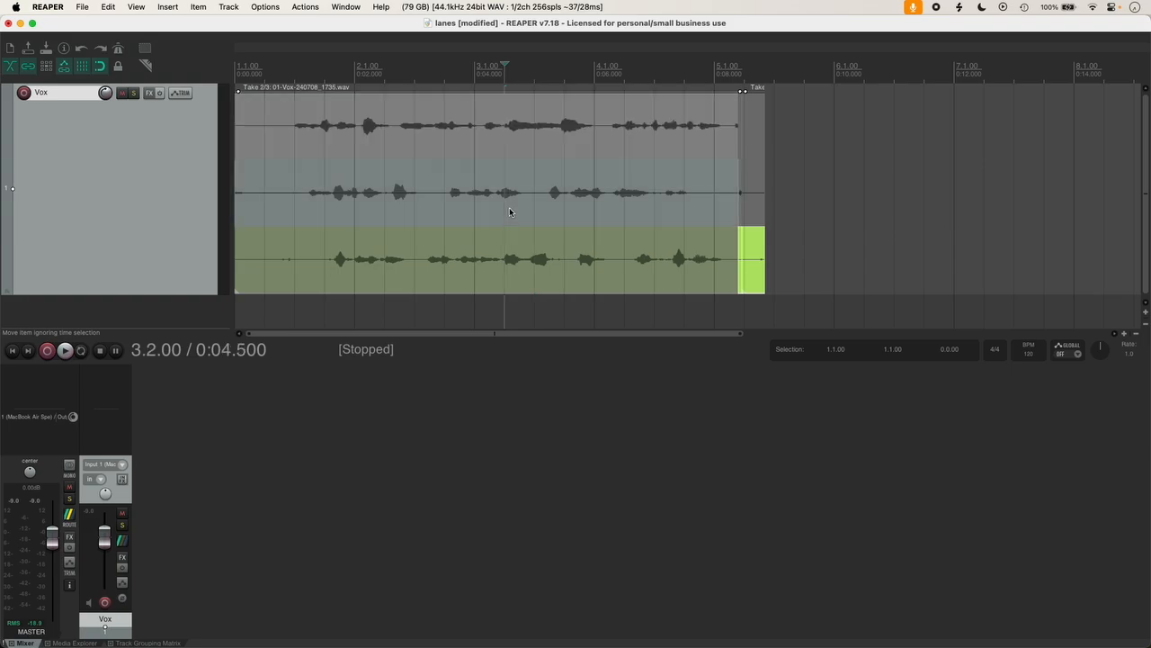
click(506, 276)
click(509, 213)
click(512, 142)
click(479, 214)
key(Home)
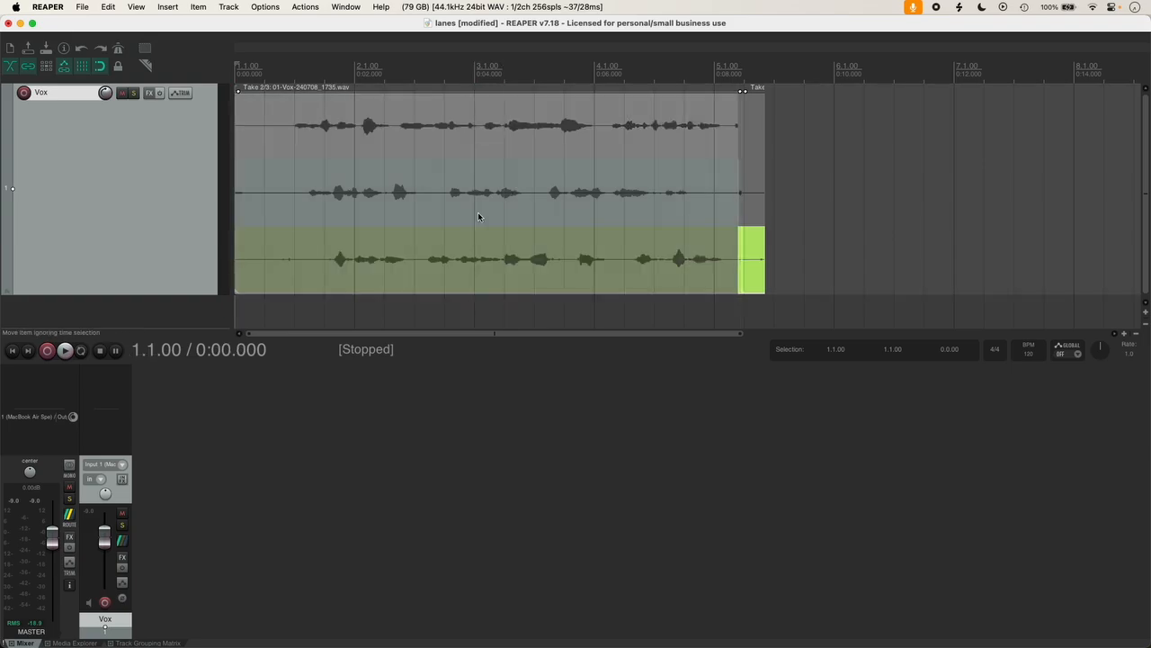
click(409, 143)
click(401, 214)
key(Home)
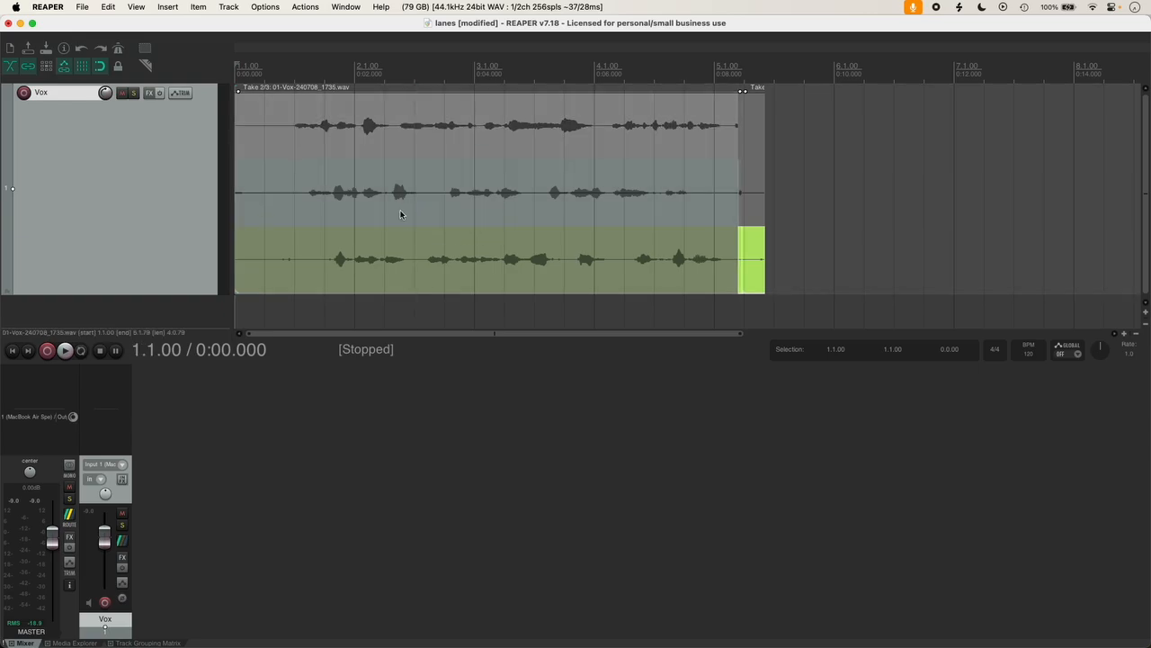
Step: Audition the takes from the project start, then the top take from 2.2.00 and the bottom take
key(space)
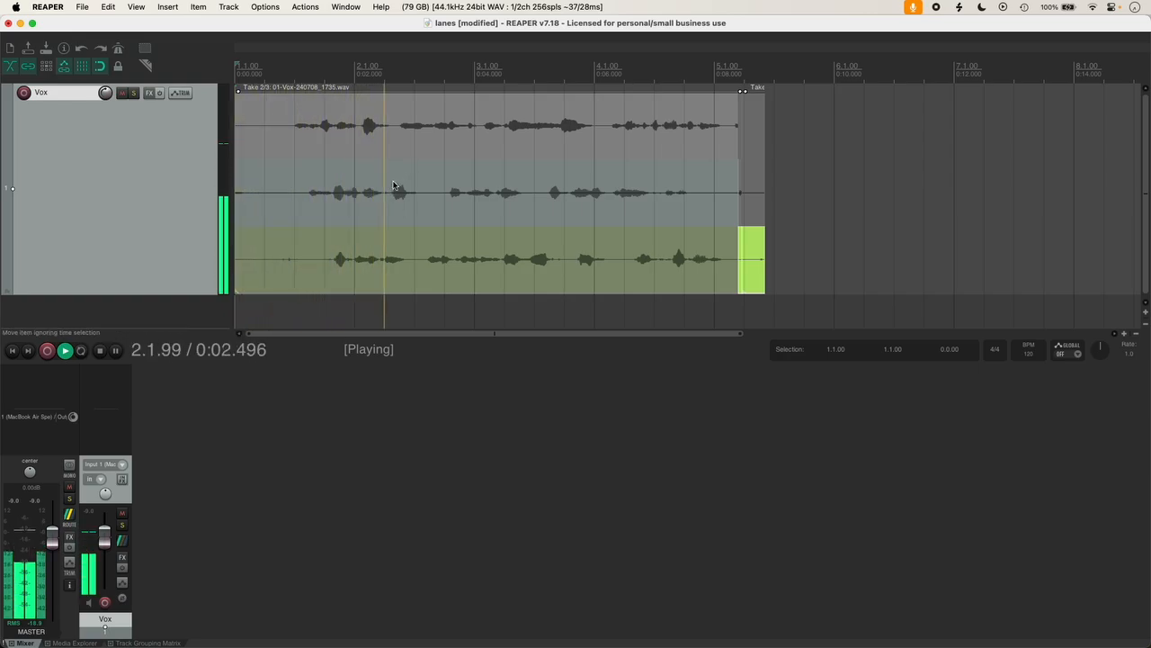
key(space)
click(385, 214)
click(394, 148)
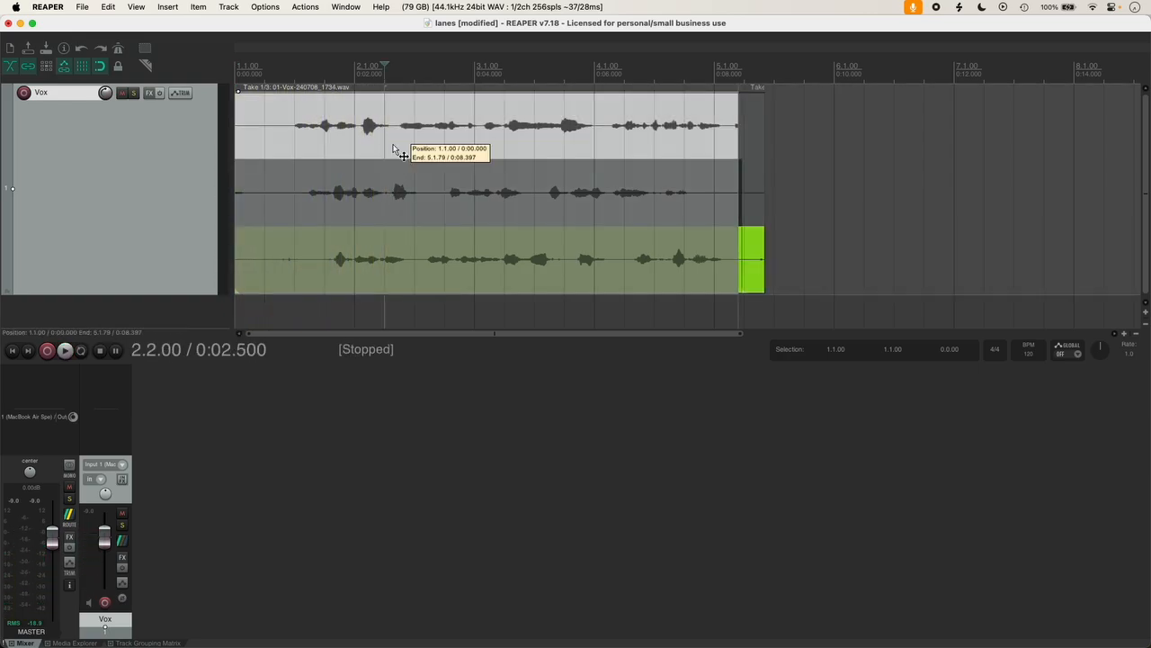
key(space)
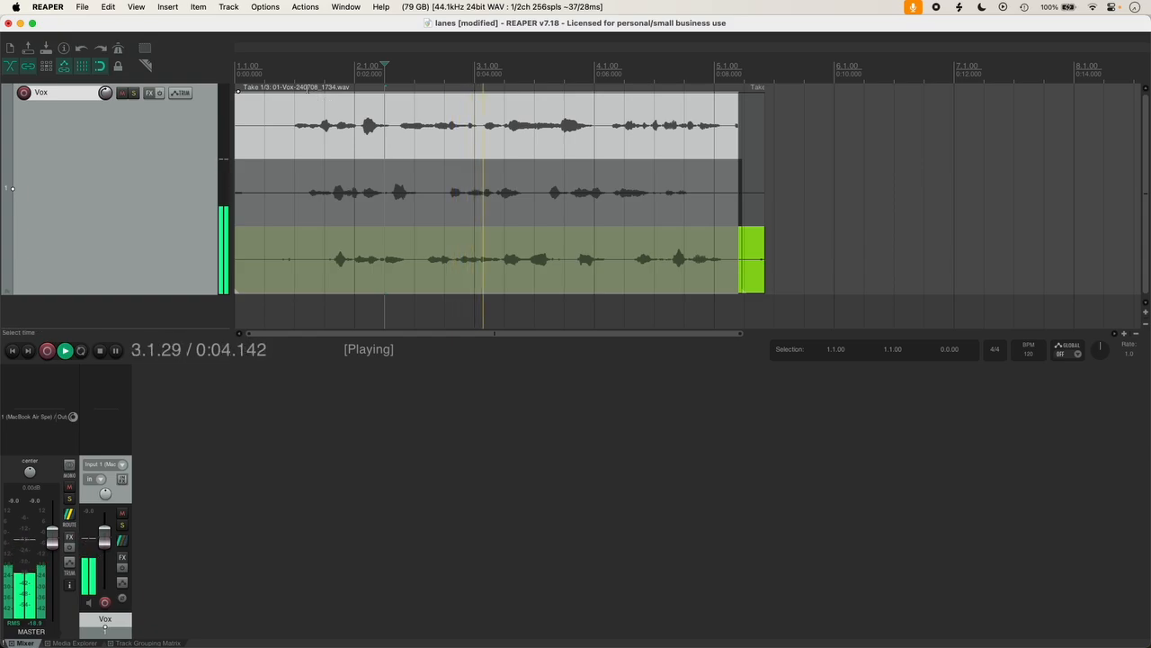
key(space)
click(479, 276)
key(space)
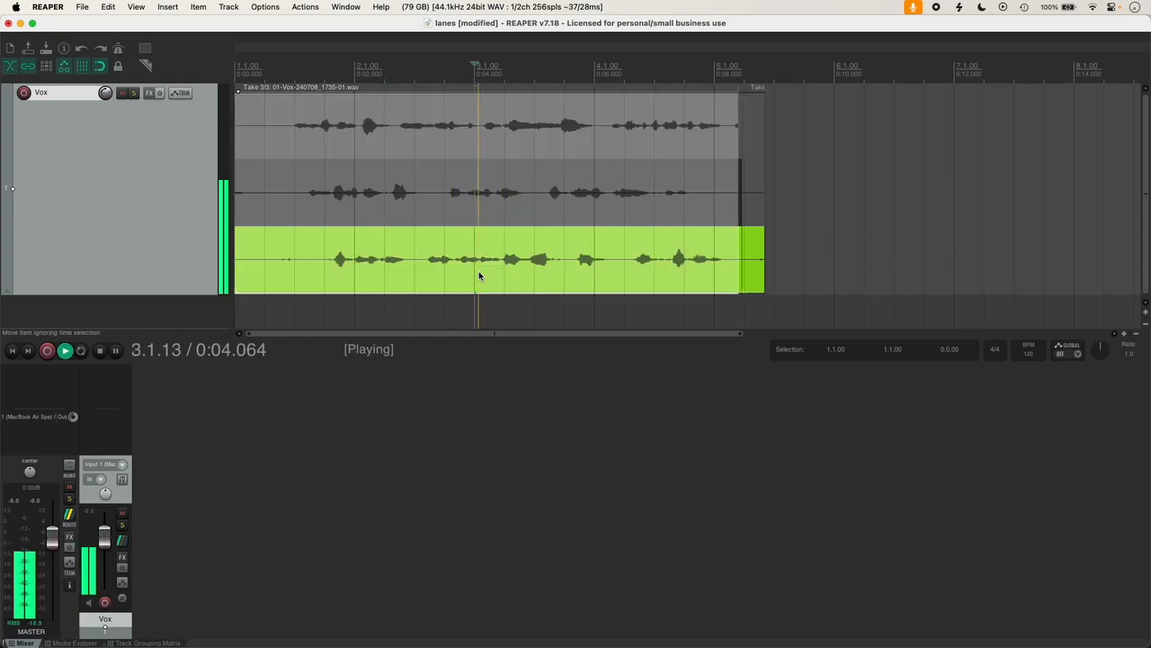
key(space)
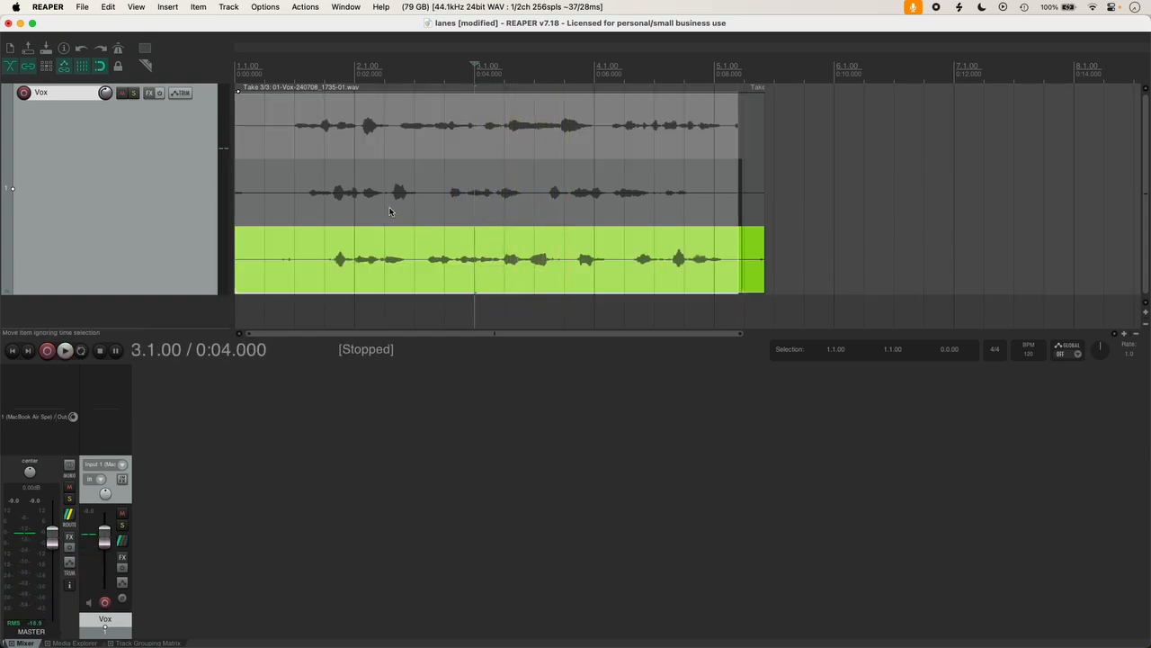
Step: Audition the middle take from 2.2.00 and the top take from 1.4.00, leaving Take 1/3 active
click(385, 211)
key(space)
key(space)
click(311, 213)
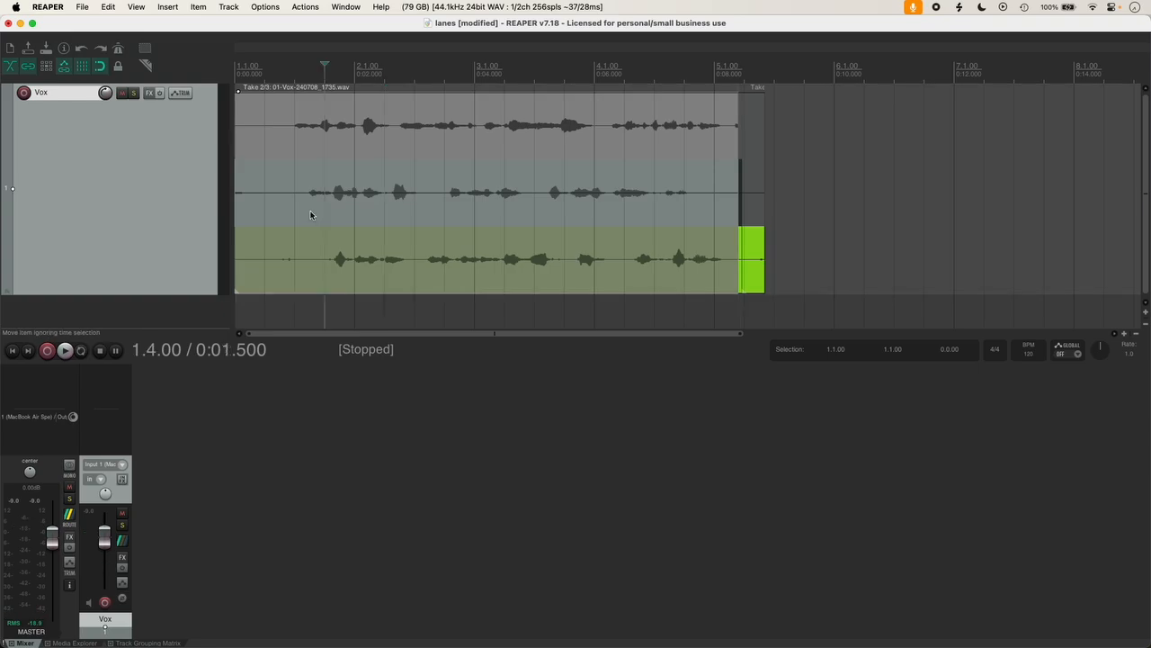
key(space)
key(space)
click(296, 149)
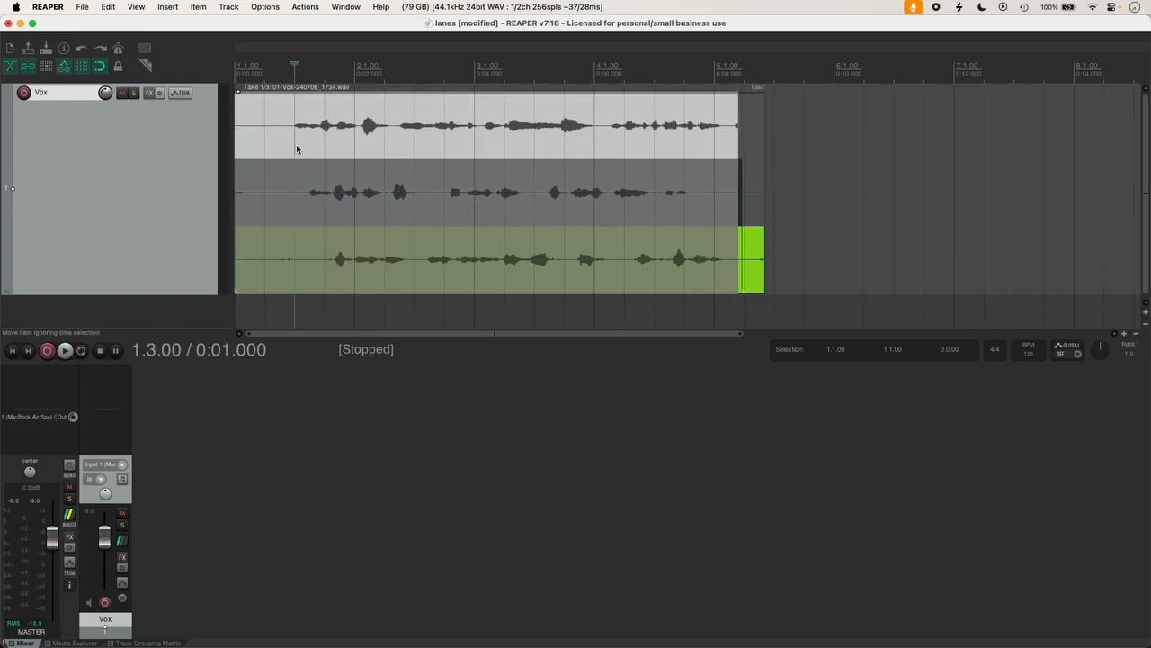
key(space)
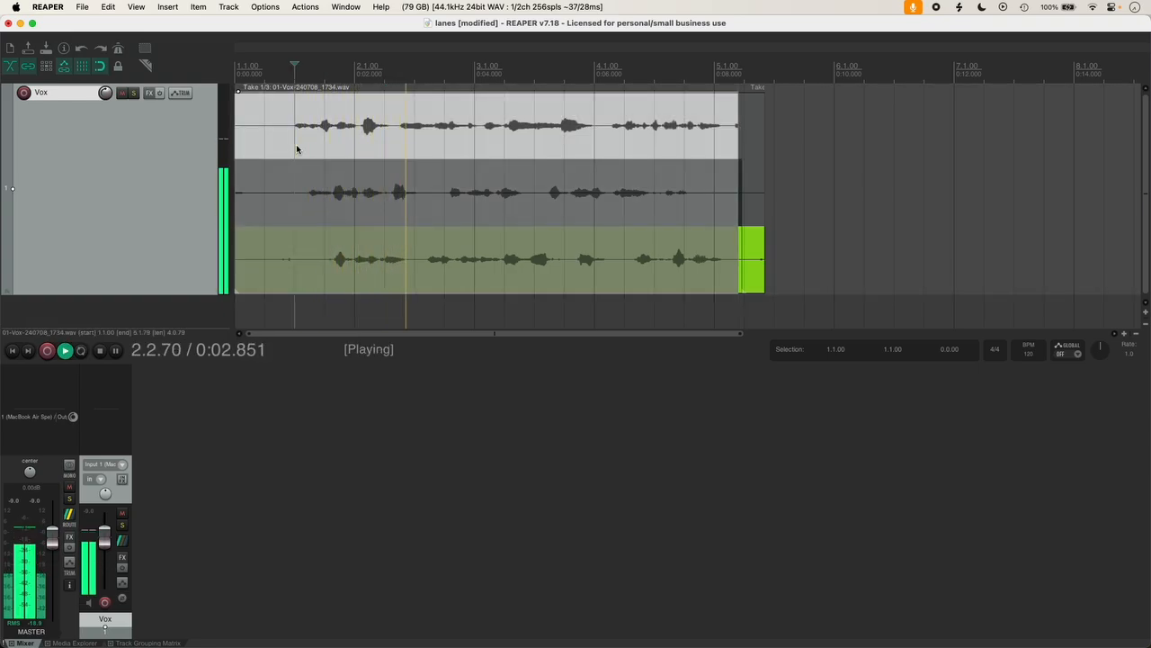
key(space)
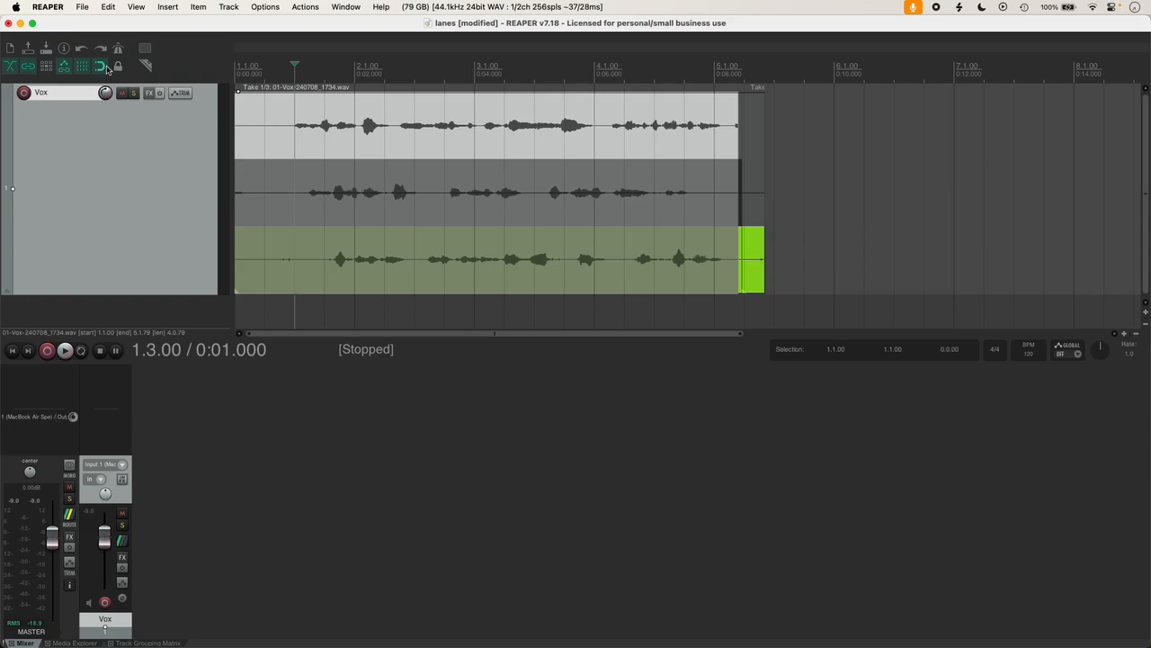
click(284, 124)
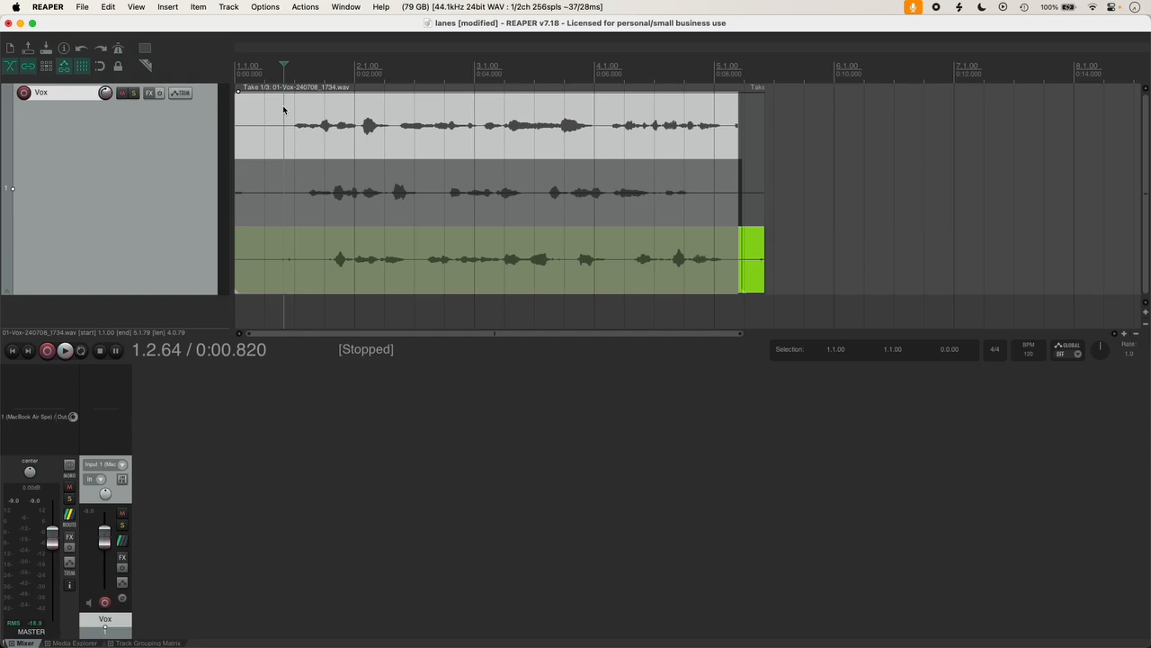
Step: Split the takes at 0:00.820, about 0:03.3 and about 0:05.5, activating Take 2 then Take 3
key(s)
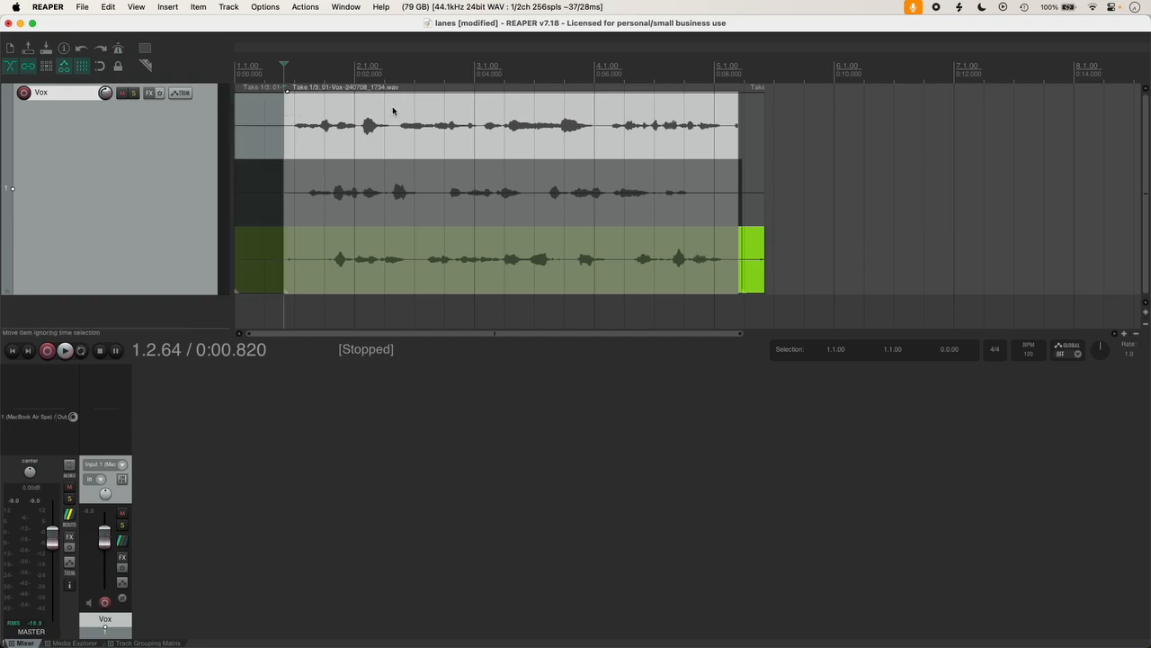
click(429, 79)
click(432, 185)
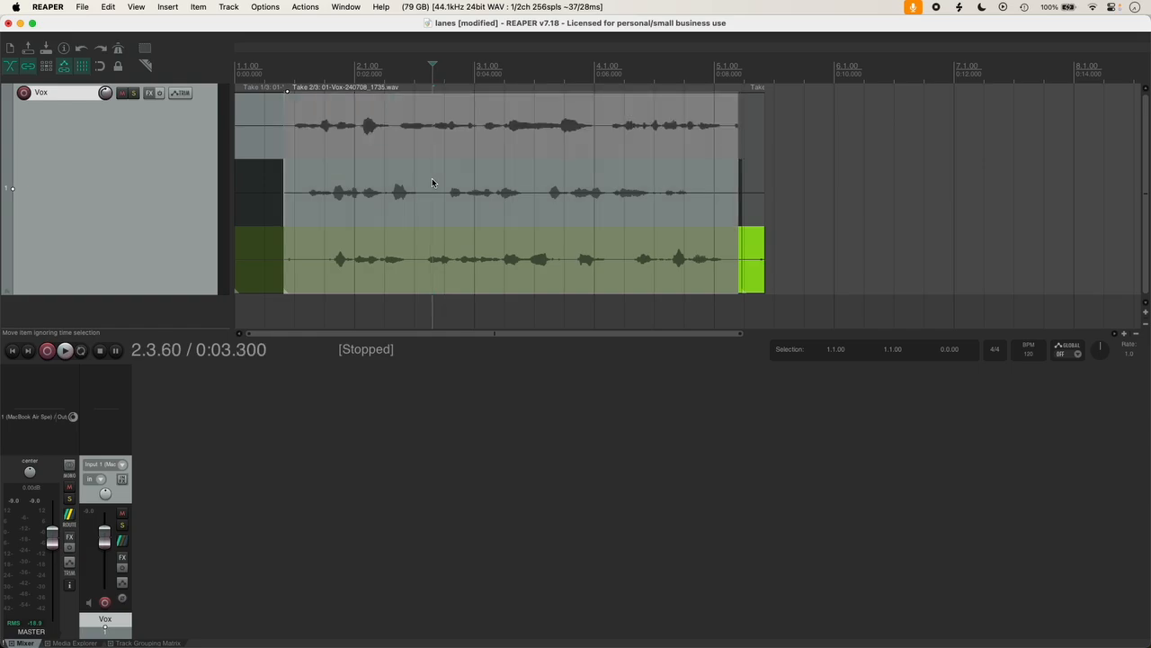
key(s)
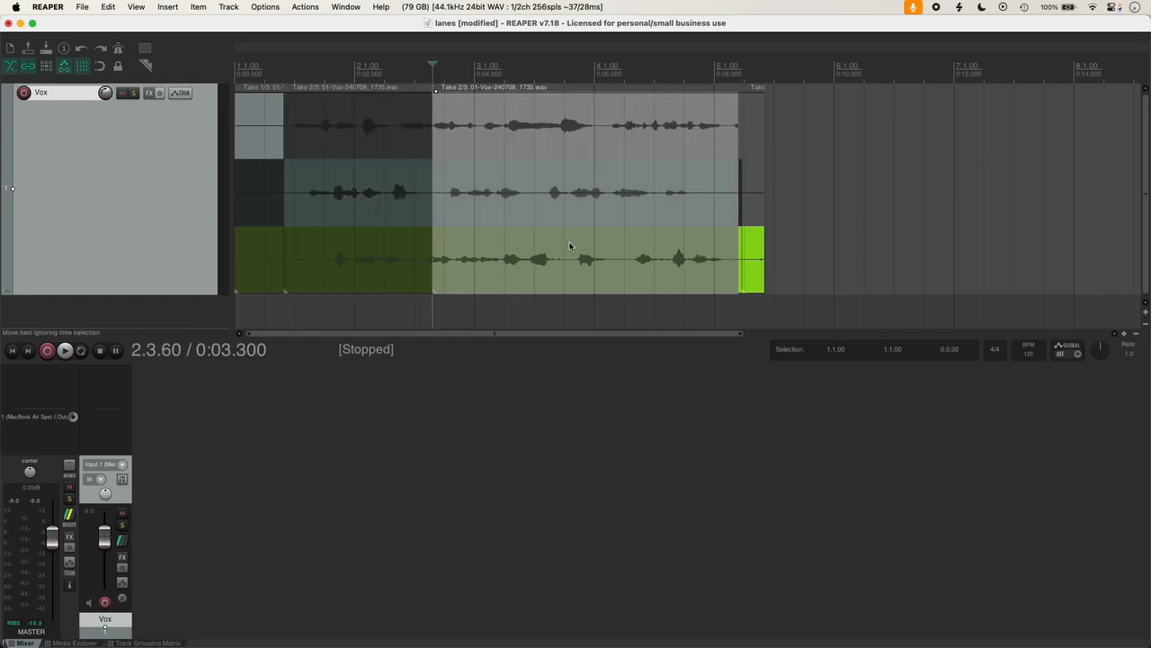
click(563, 117)
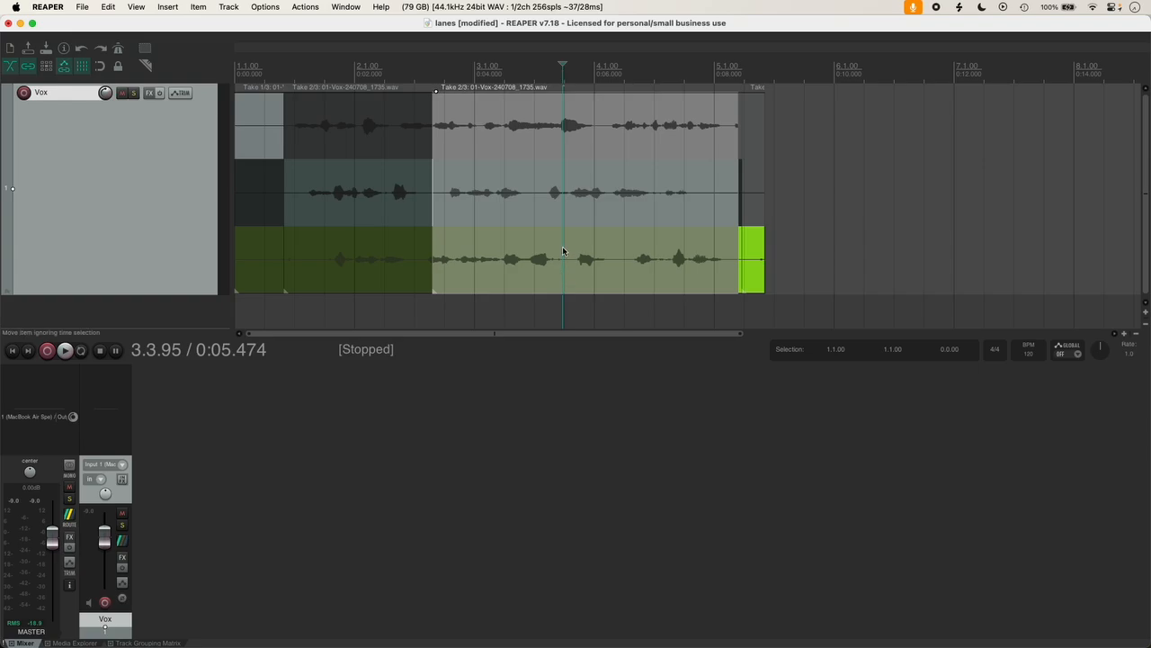
click(564, 243)
key(s)
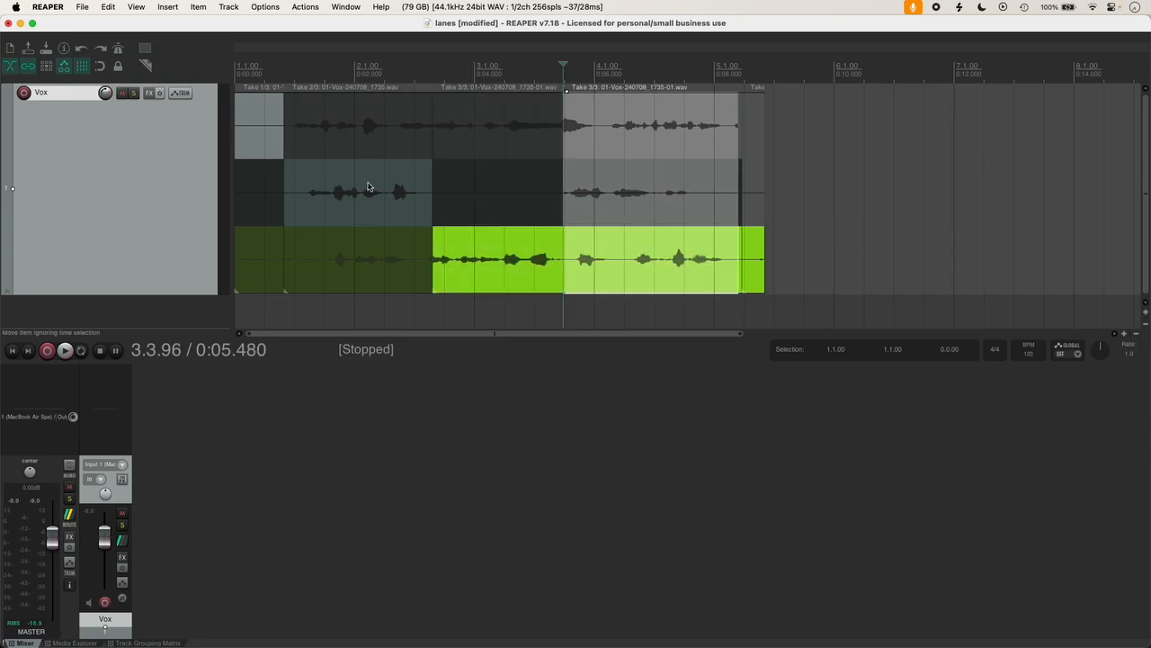
Step: Comp take 1 for the opening, take 2 for the middle and take 3 for the end, then audition from 0:00.8
click(324, 184)
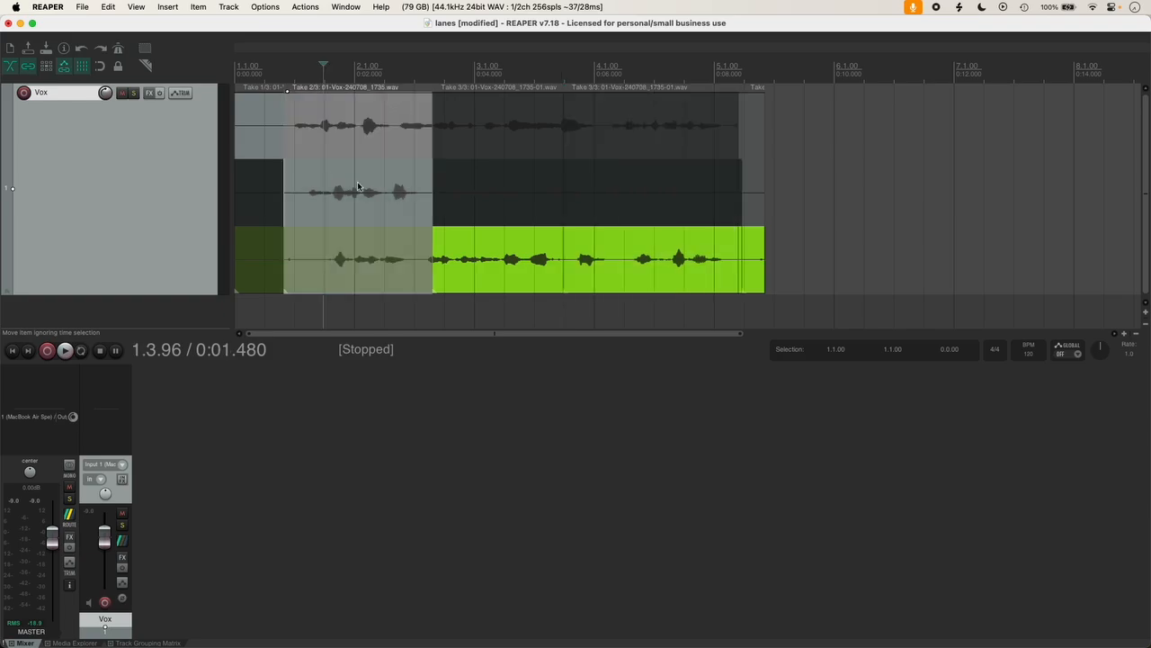
click(342, 111)
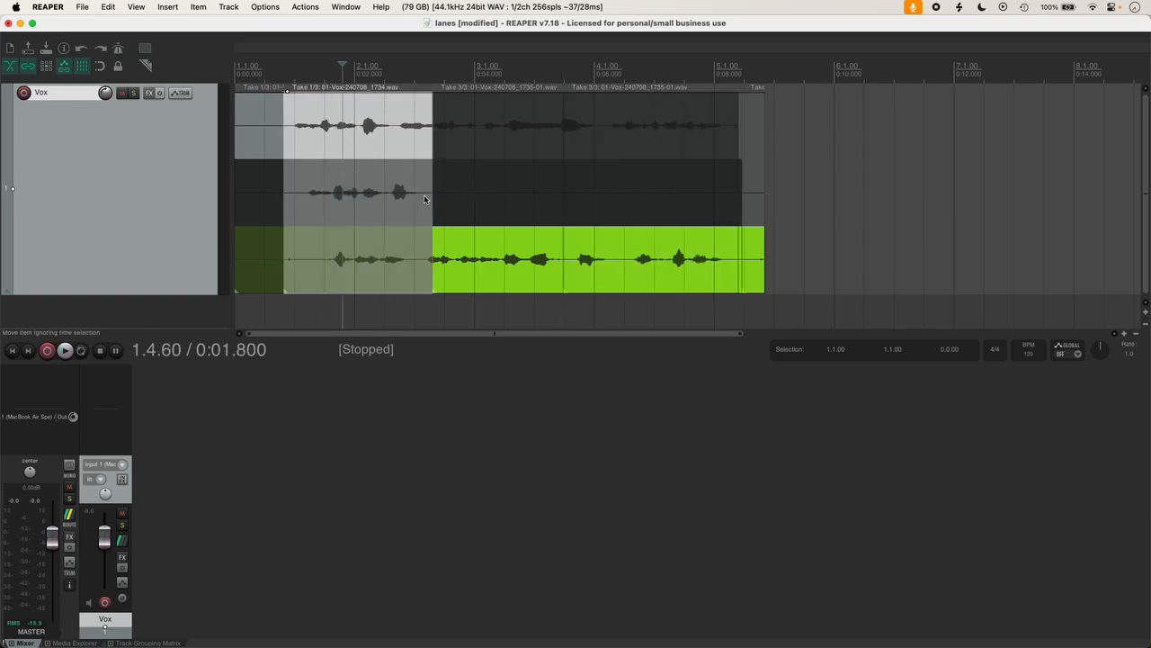
click(496, 176)
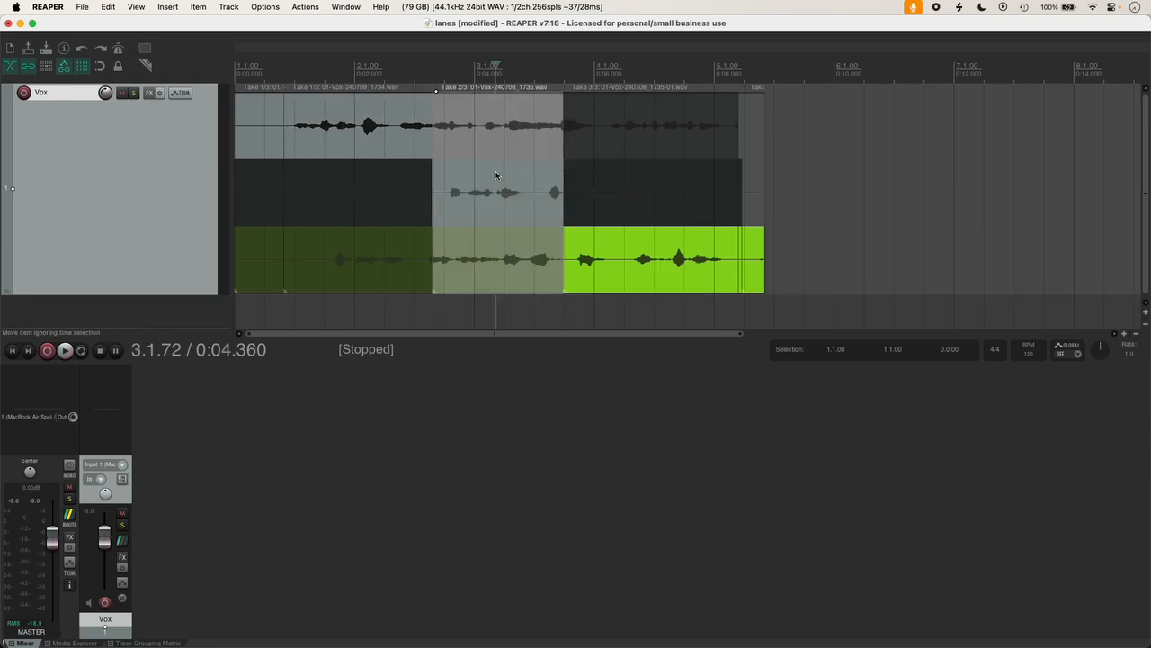
click(634, 243)
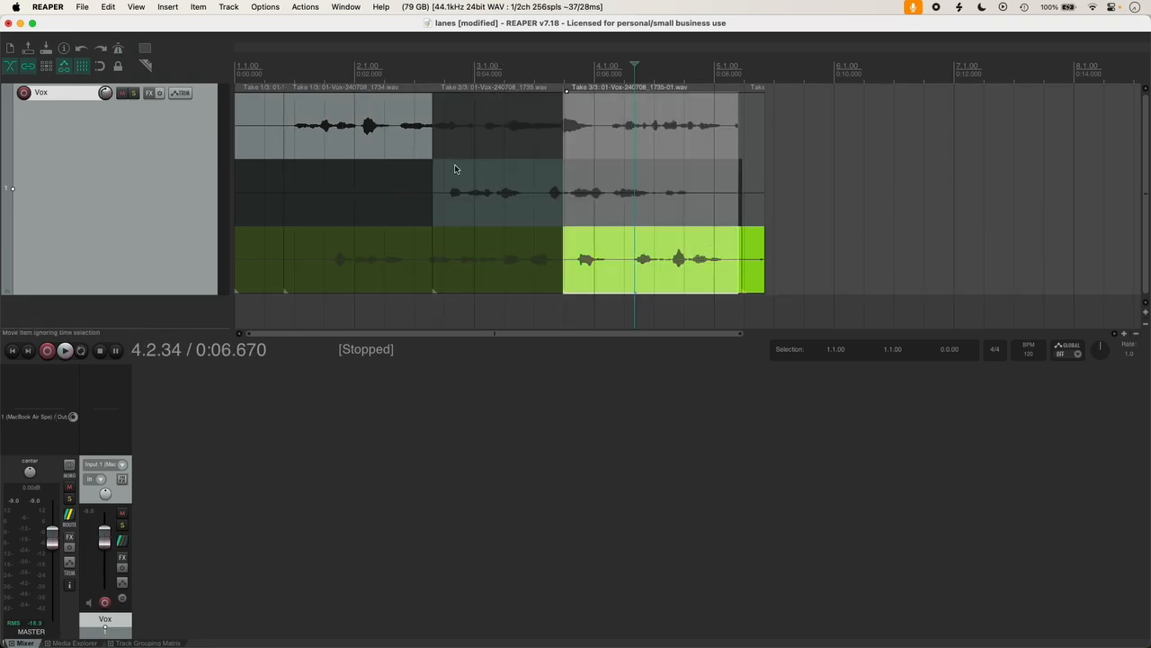
click(282, 87)
key(space)
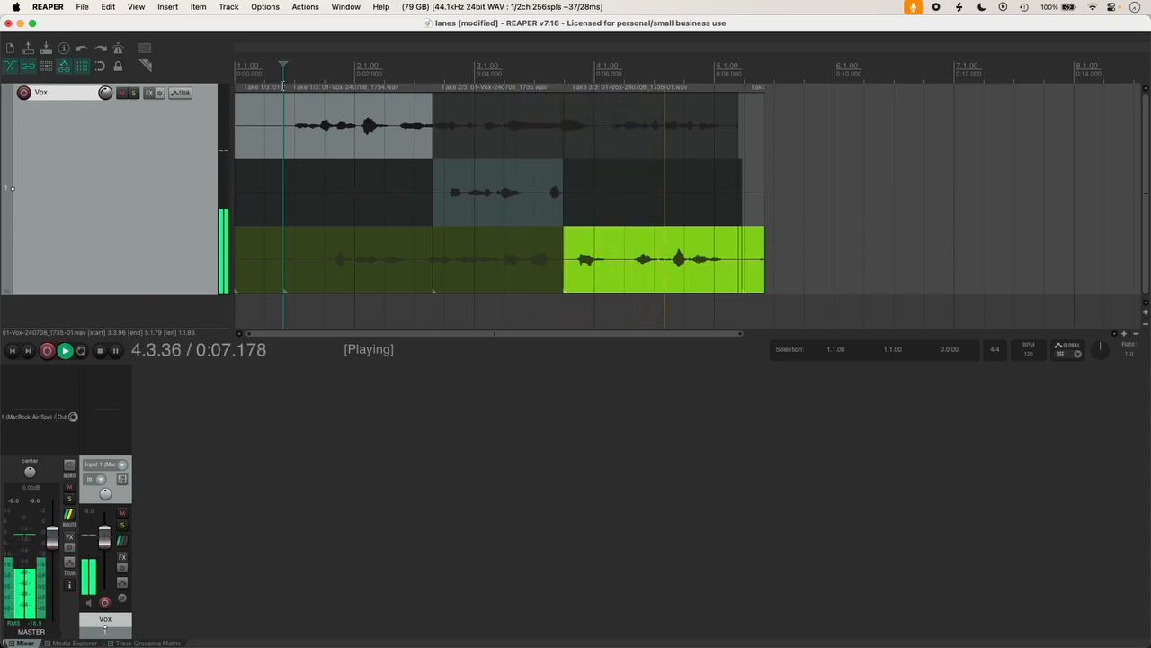
key(space)
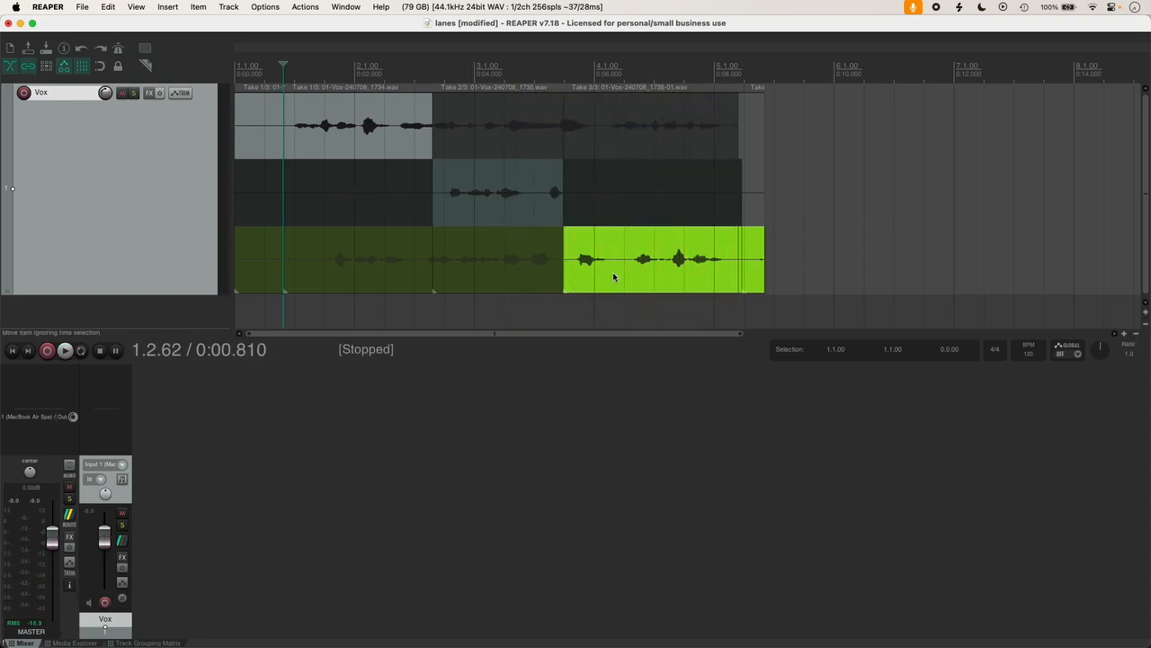
Step: Swap to take 2 for the last section and take 3 for the middle, then audition from bar 2
click(632, 176)
click(504, 244)
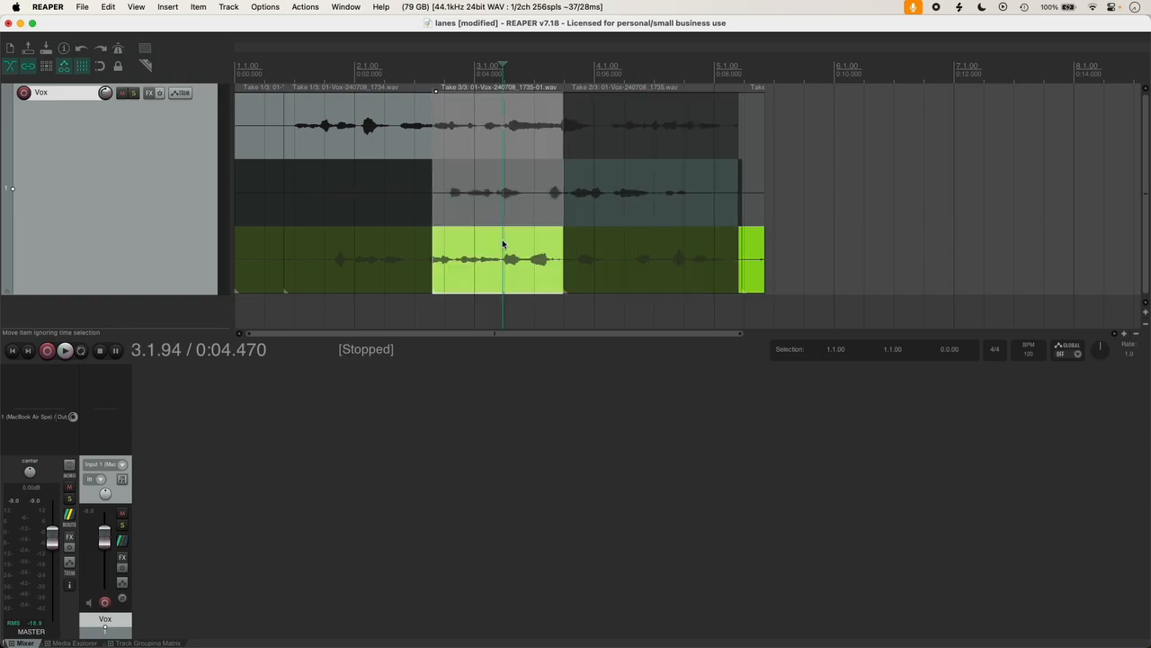
click(354, 84)
key(space)
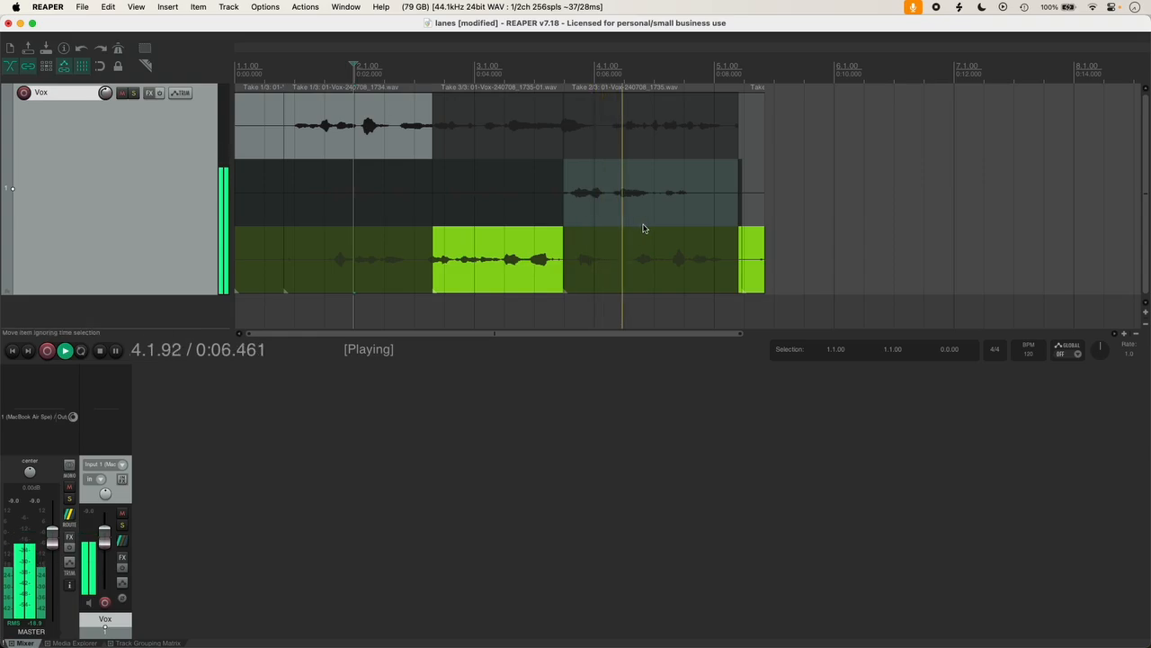
key(space)
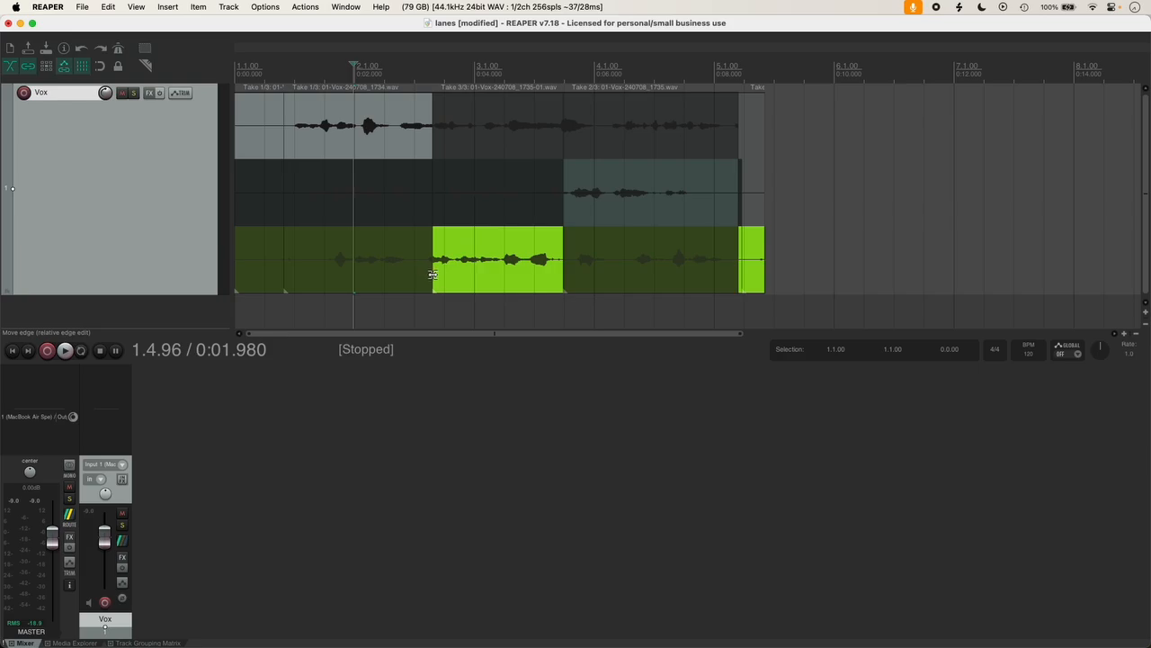
Step: Drag the take-3 section's left edge slightly earlier and fine-tune its right edge
mouse_move(433, 273)
mouse_down()
mouse_move(401, 275)
mouse_move(414, 275)
mouse_up()
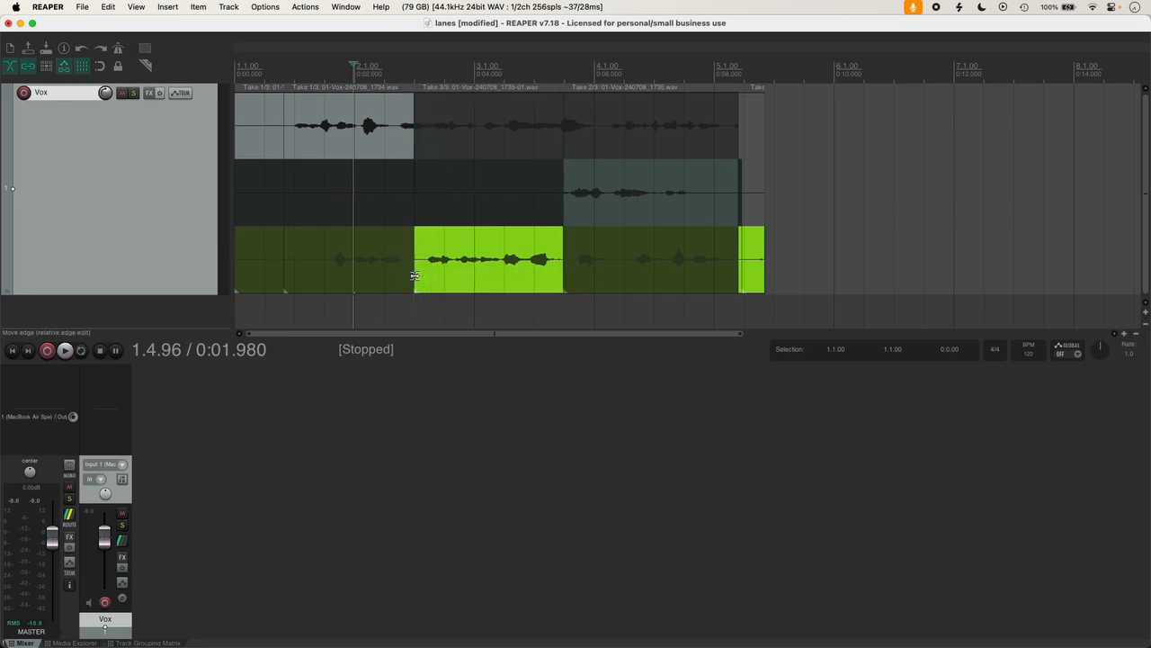
drag(564, 217, 563, 218)
Step: Select all four comp sections and glue them into 01-Vox-240708_1734-glued.wav
click(262, 153)
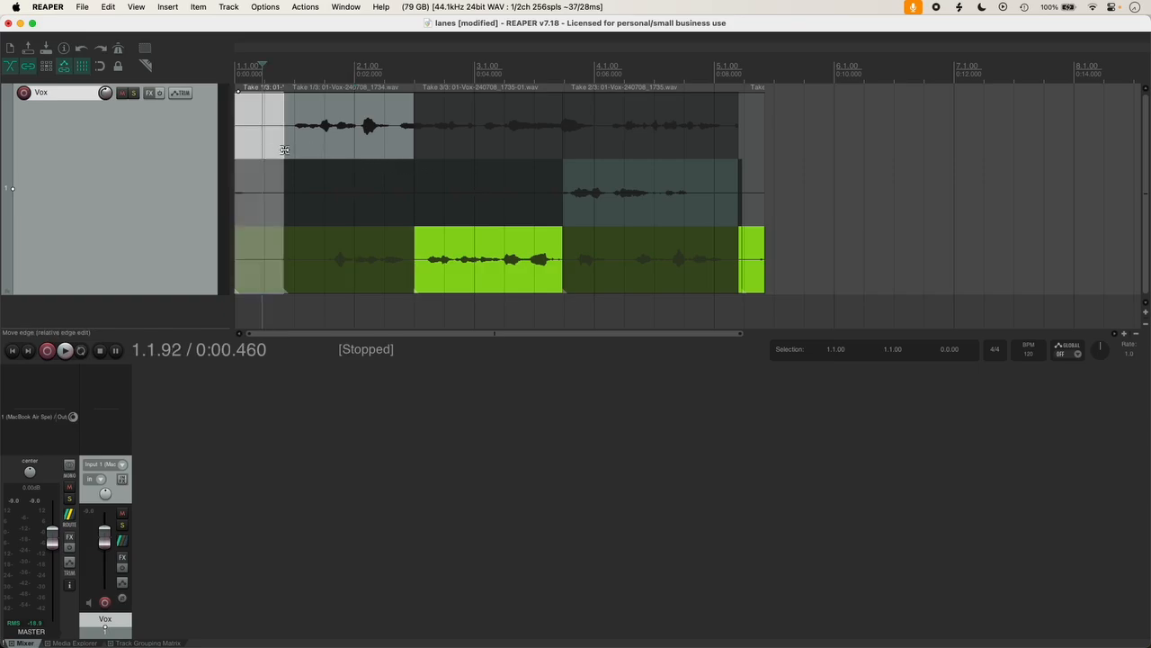
shift+click(367, 152)
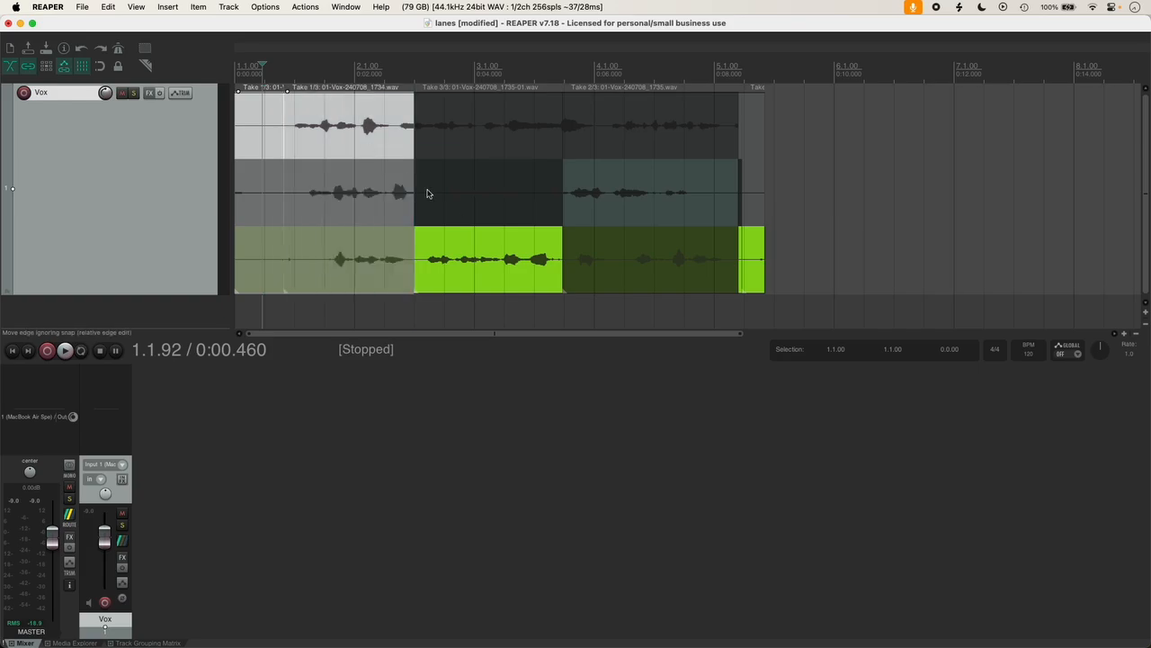
shift+click(497, 290)
shift+click(670, 226)
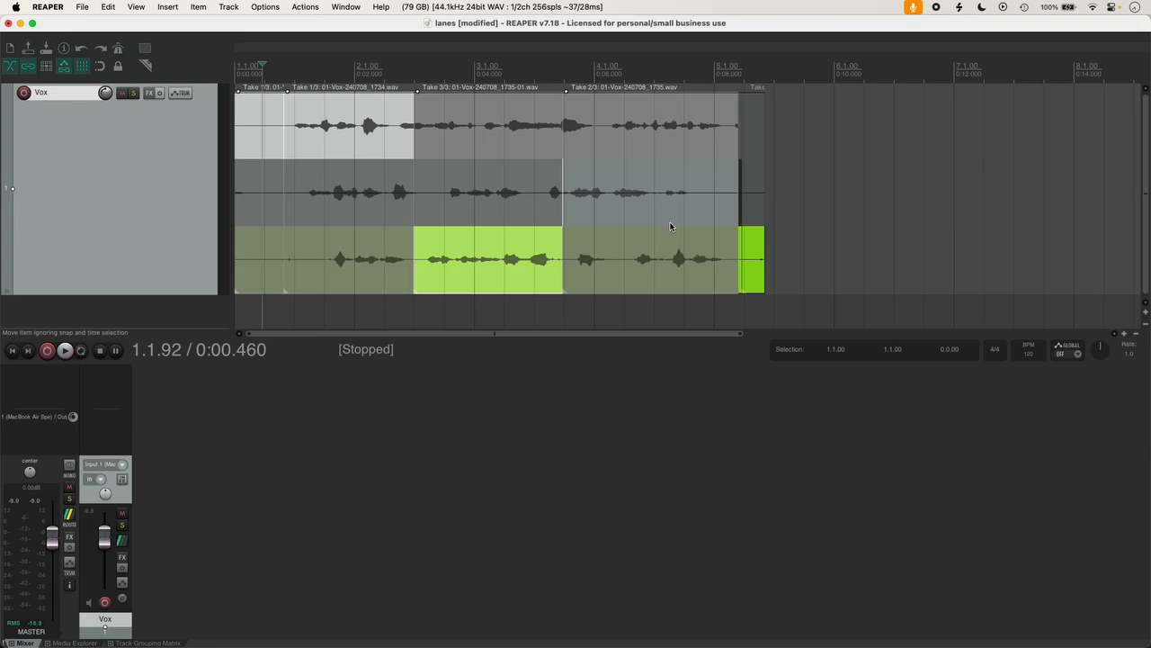
right_click(595, 215)
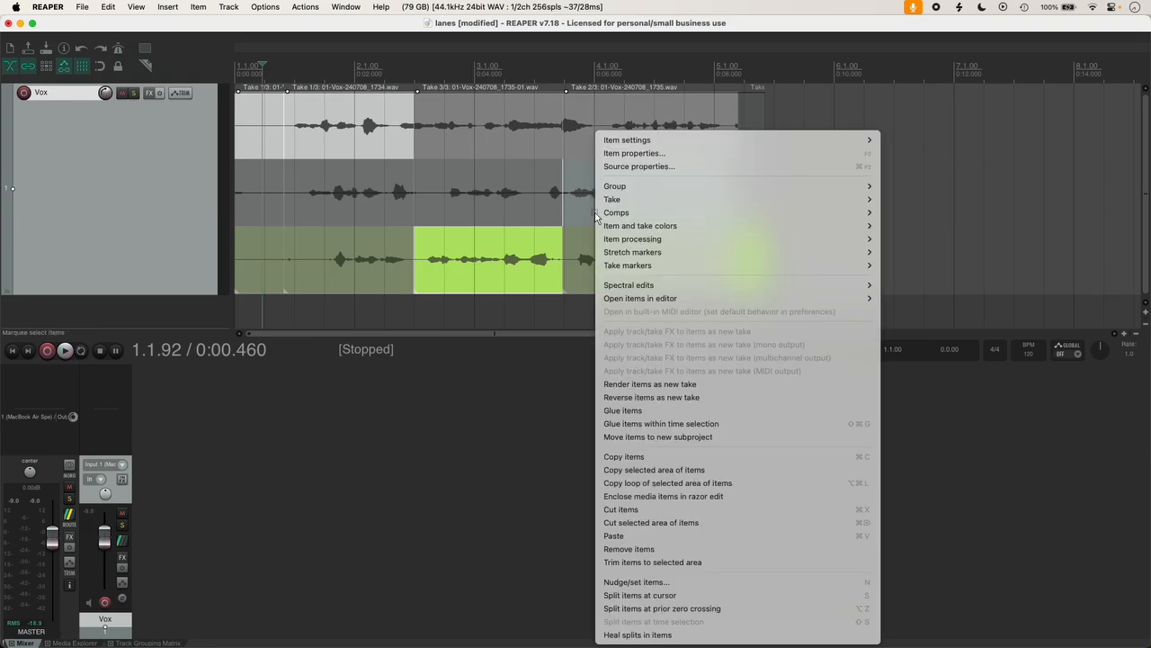
click(658, 412)
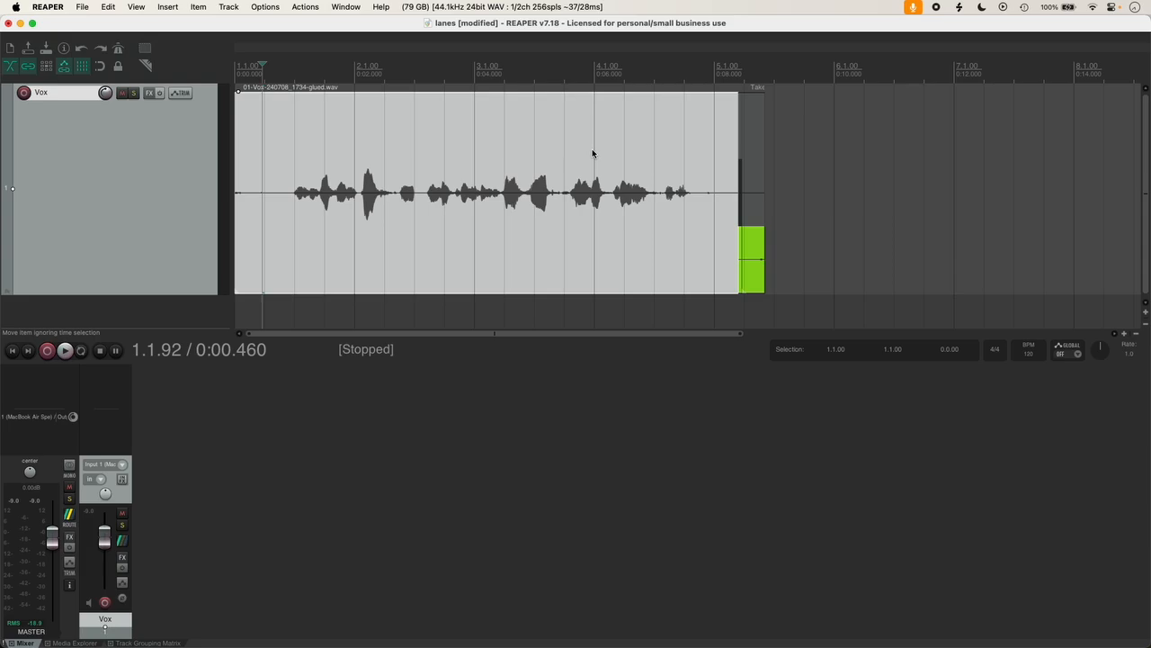
Step: Play back the glued vocal, then trim and delete the short leftover green item after it
key(space)
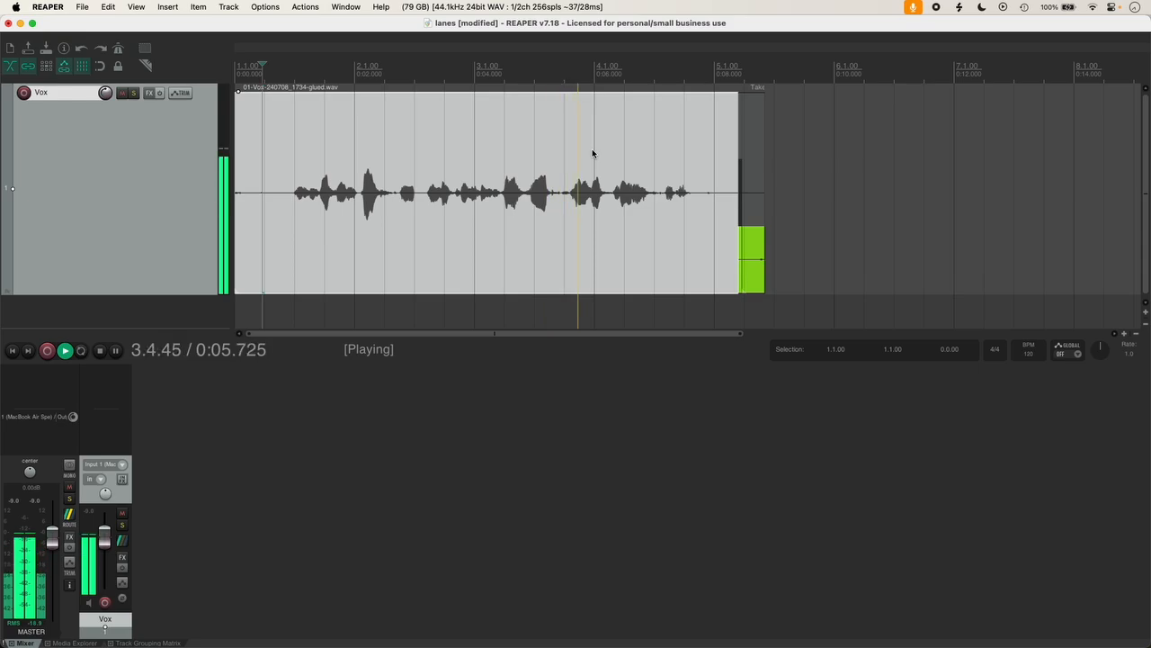
key(space)
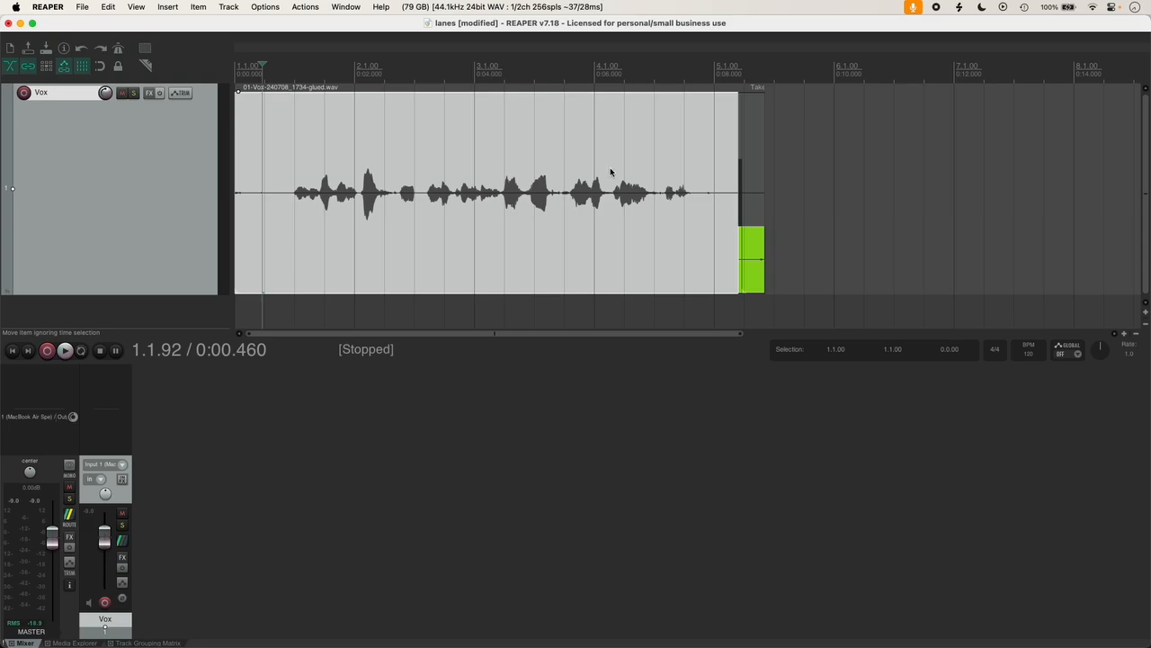
click(760, 291)
mouse_move(760, 291)
mouse_down()
mouse_move(741, 269)
mouse_move(741, 284)
mouse_up()
key(Delete)
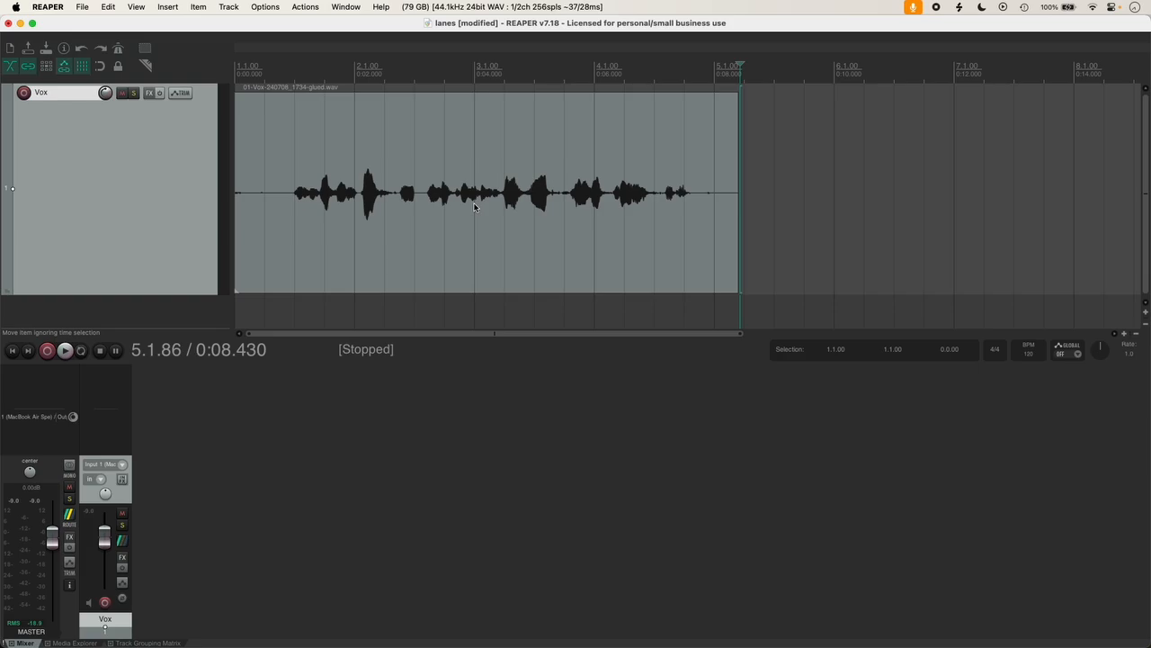